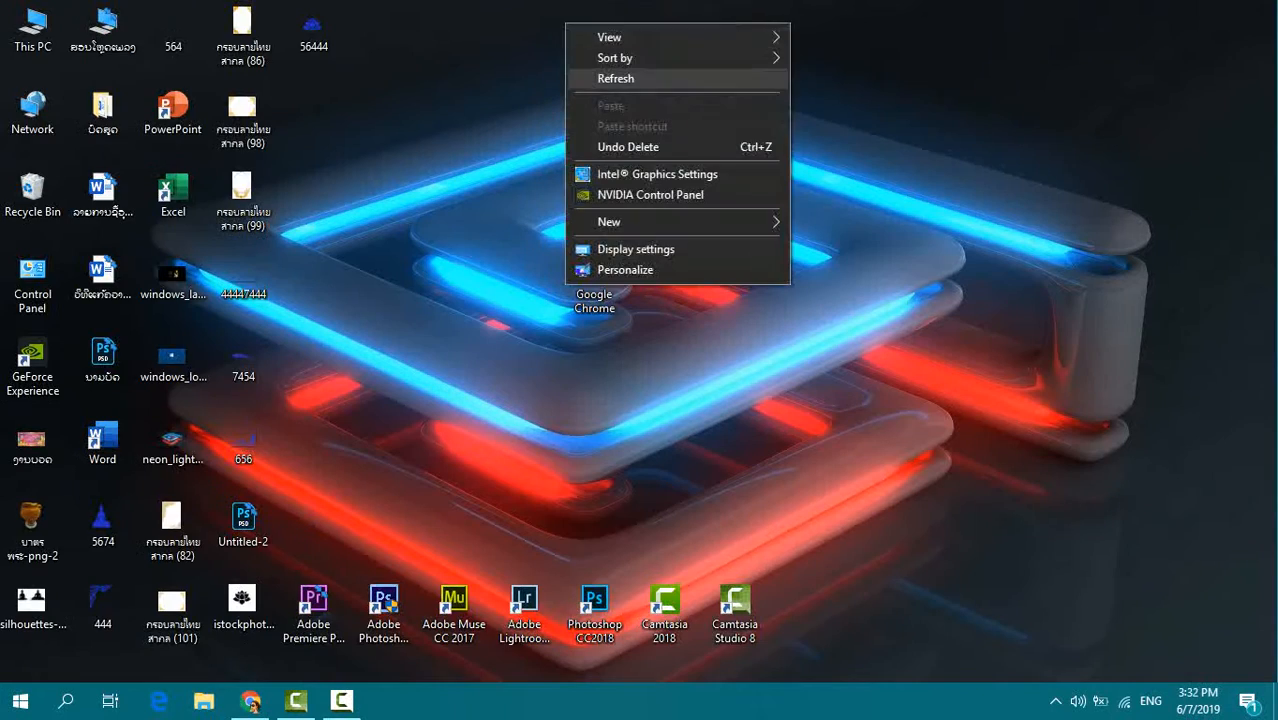
pyautogui.rightClick(514, 8)
pyautogui.click(560, 64)
pyautogui.rightClick(536, 19)
pyautogui.click(570, 75)
pyautogui.rightClick(576, 39)
pyautogui.click(615, 95)
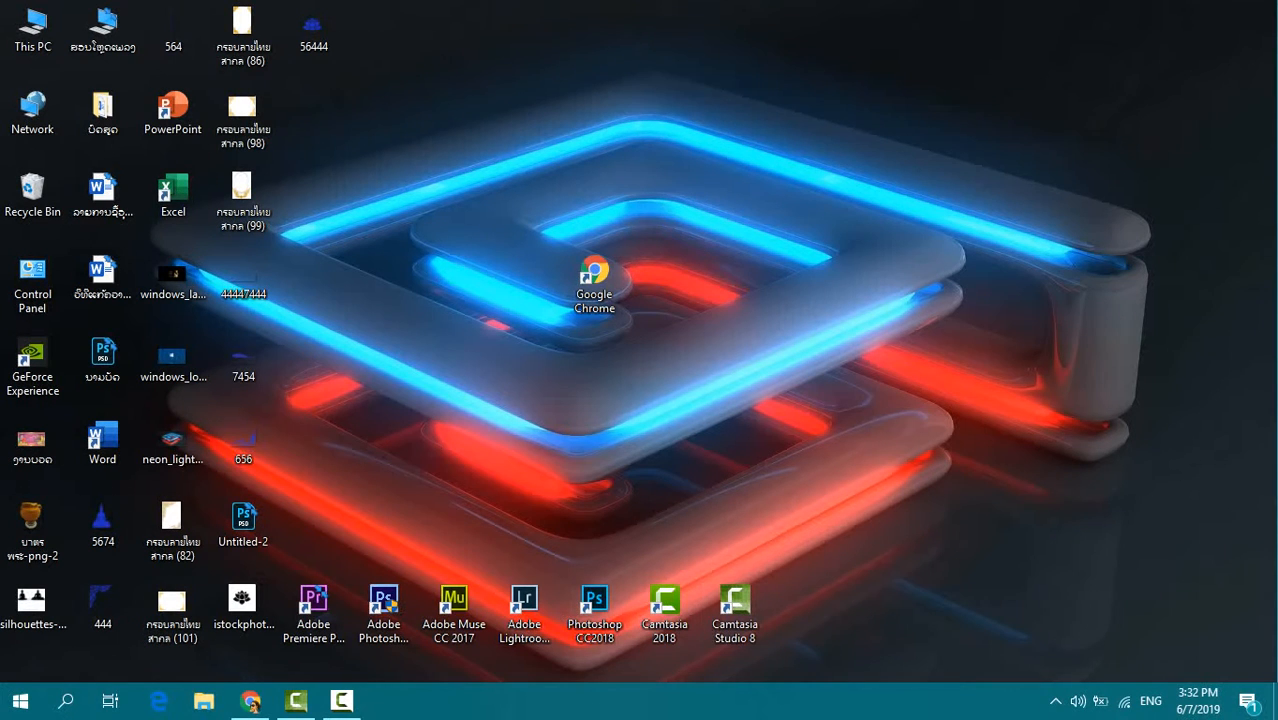
pyautogui.rightClick(472, 60)
pyautogui.click(525, 116)
pyautogui.rightClick(548, 60)
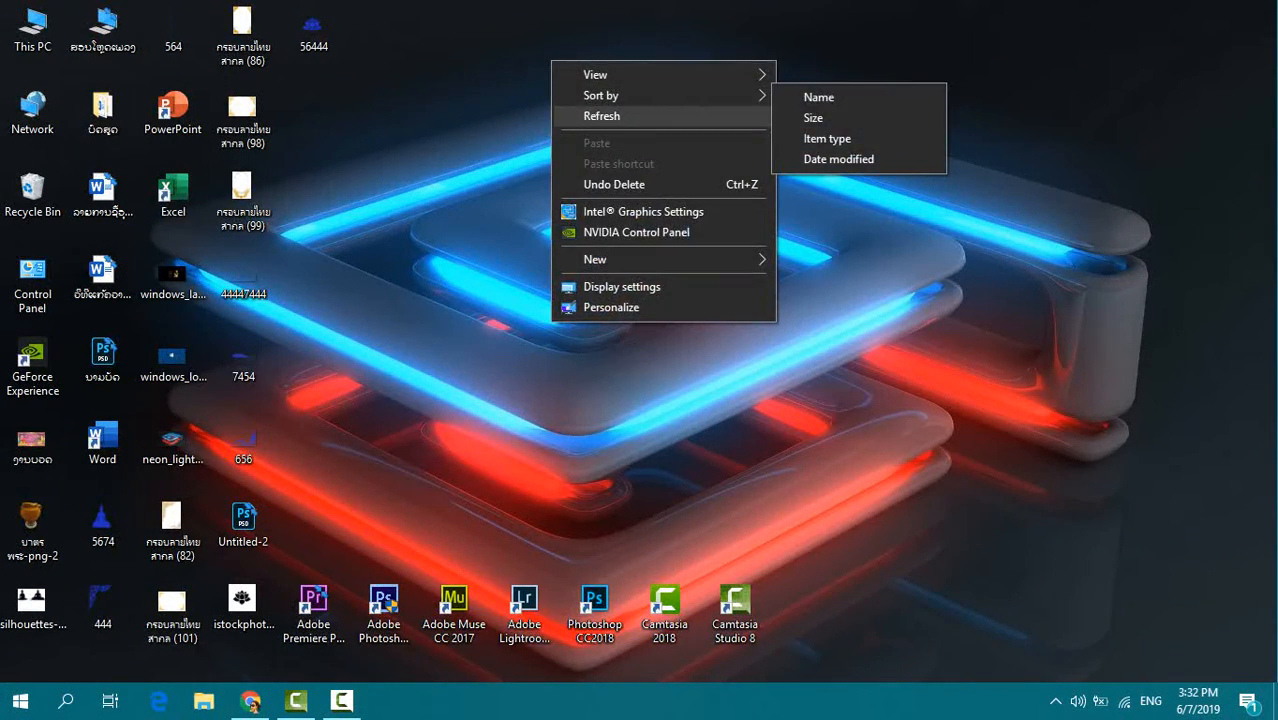
pyautogui.click(601, 116)
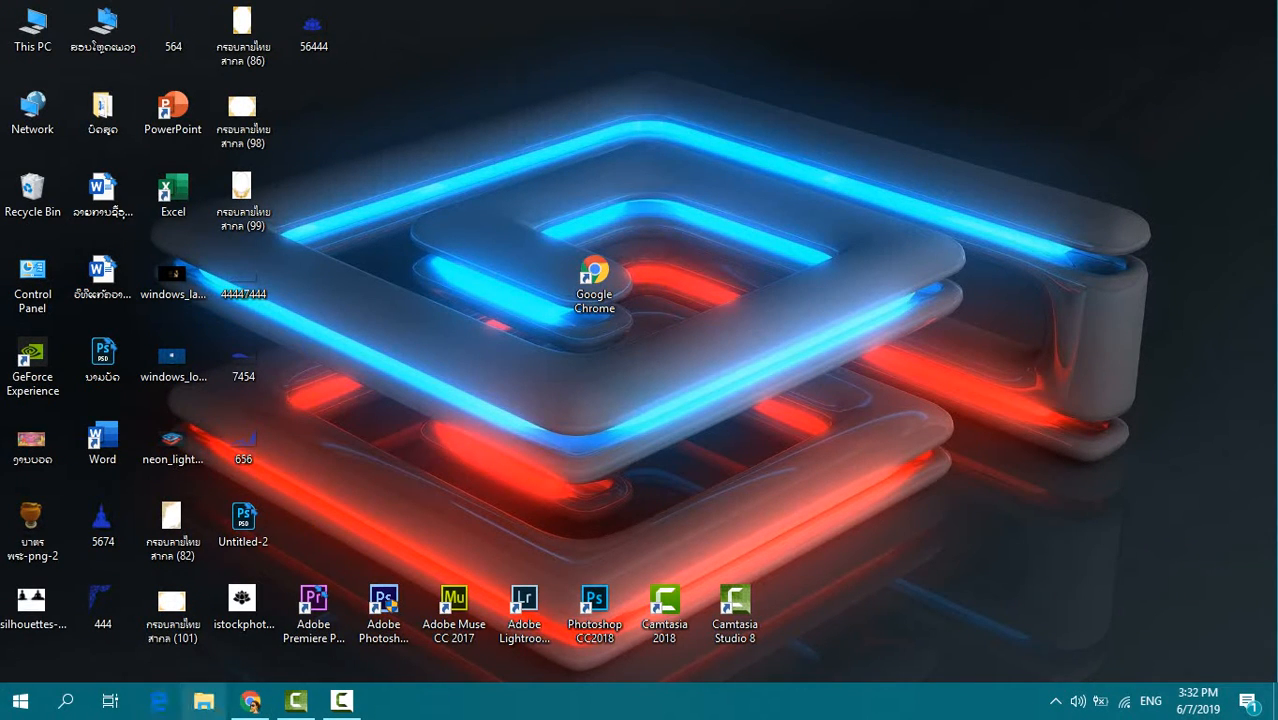
# Open the existing Word document ໜ້າຊອງບ່າວບຸນ from drive D and allow its SQL data query to run
pyautogui.click(204, 701)
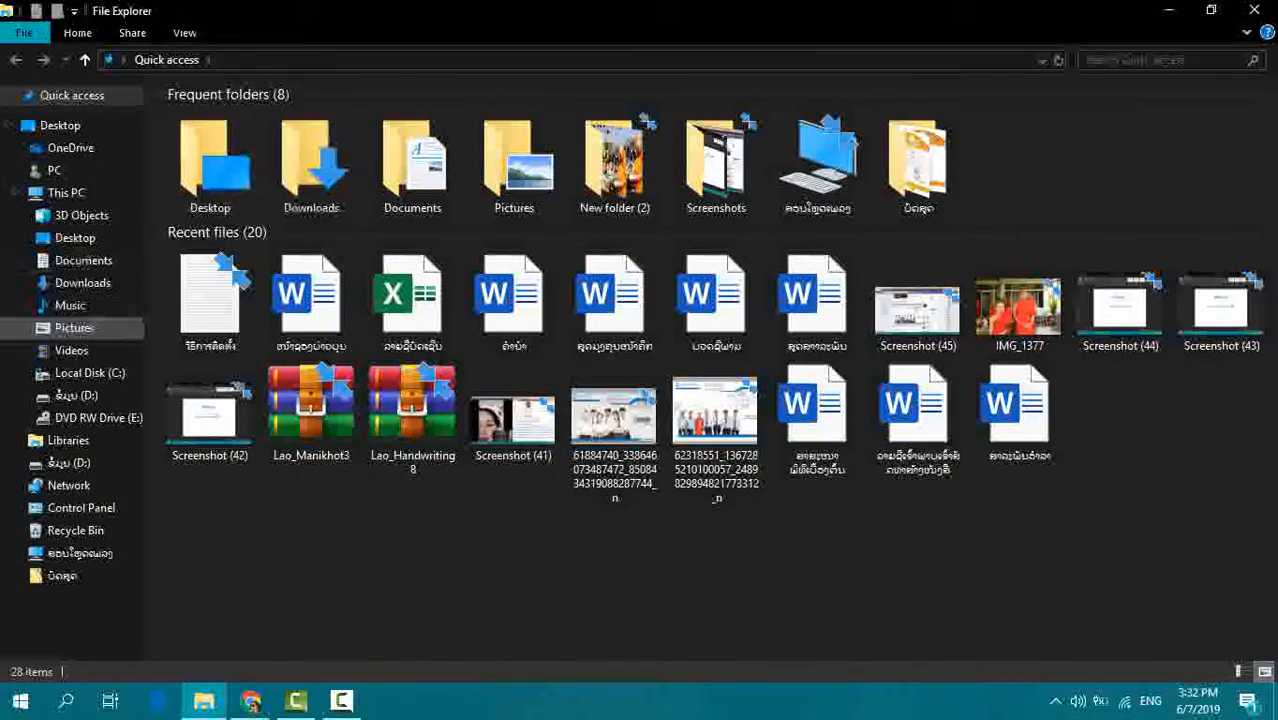
pyautogui.click(76, 395)
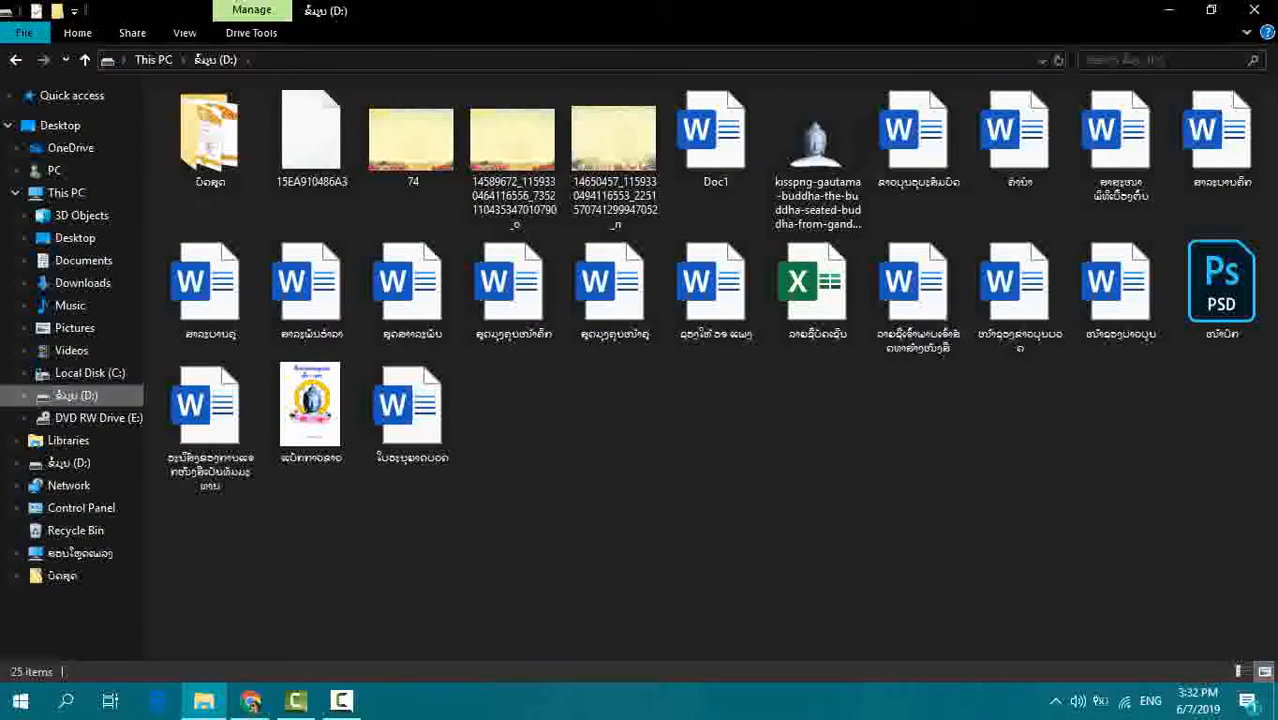
pyautogui.click(1120, 290)
pyautogui.doubleClick(1120, 290)
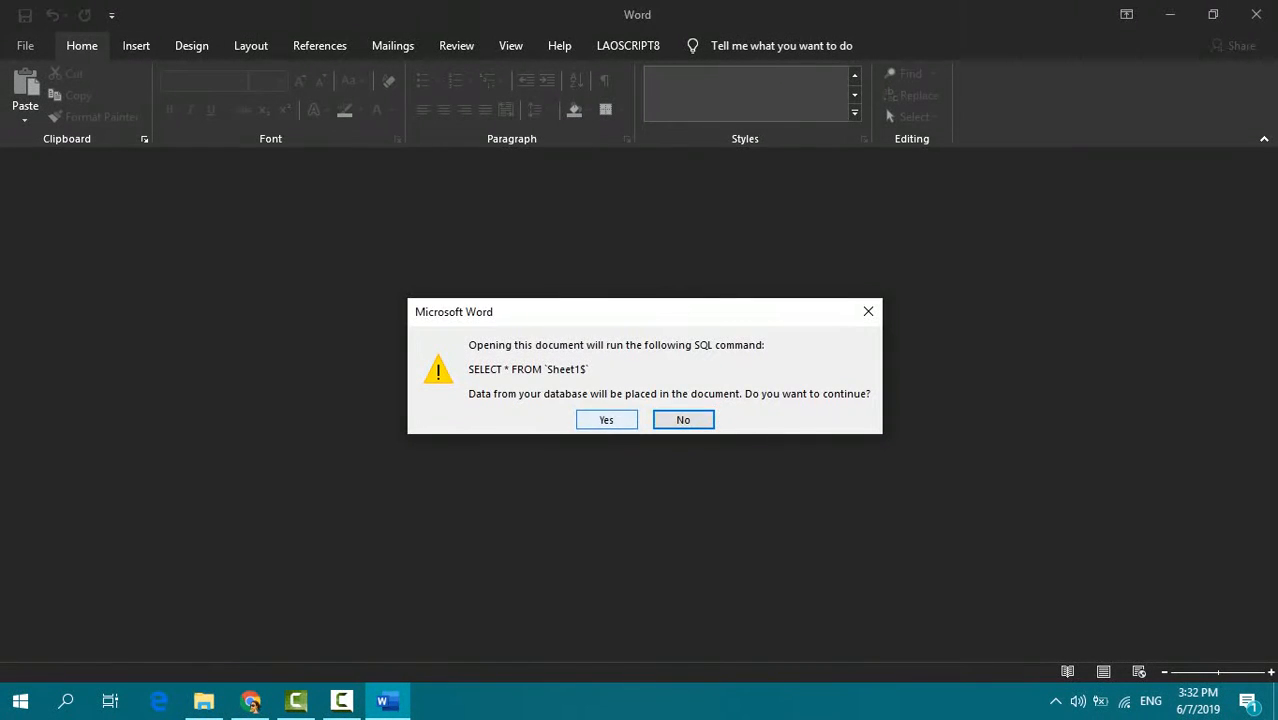
pyautogui.click(606, 420)
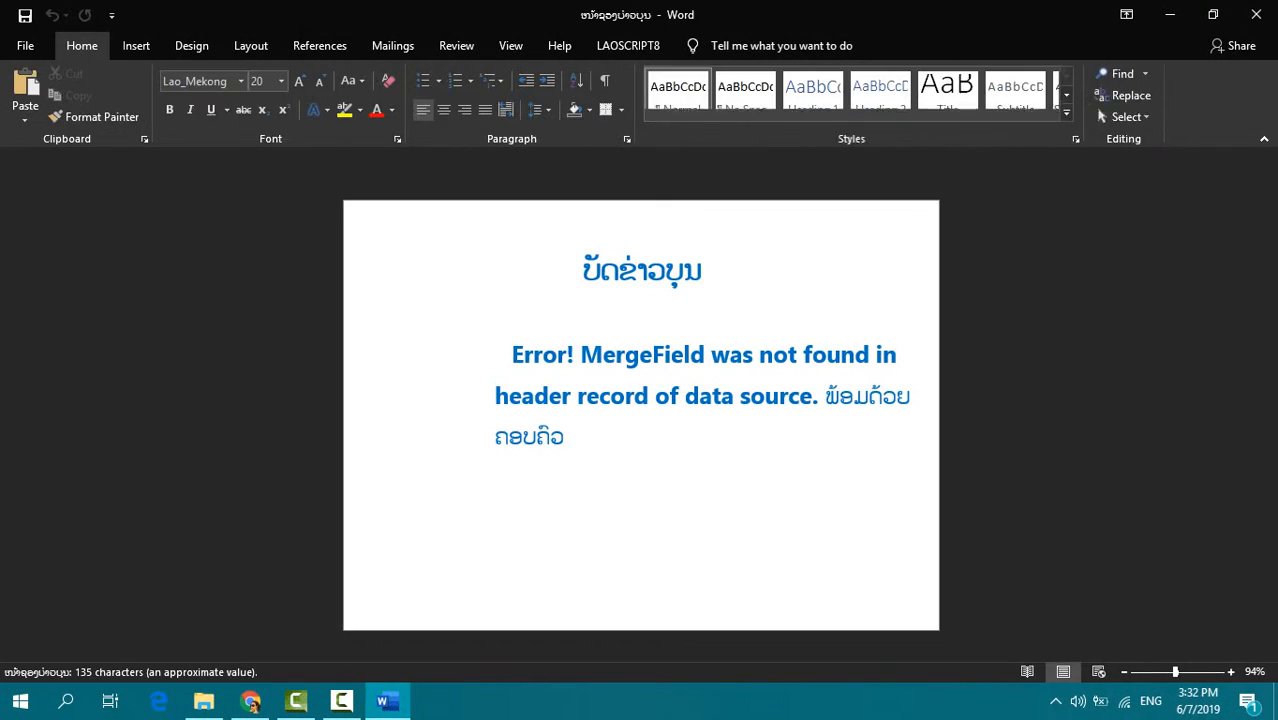
# Delete the merge-field error text and the Lao phrase following it below the document's title
pyautogui.click(790, 395)
pyautogui.click(841, 396)
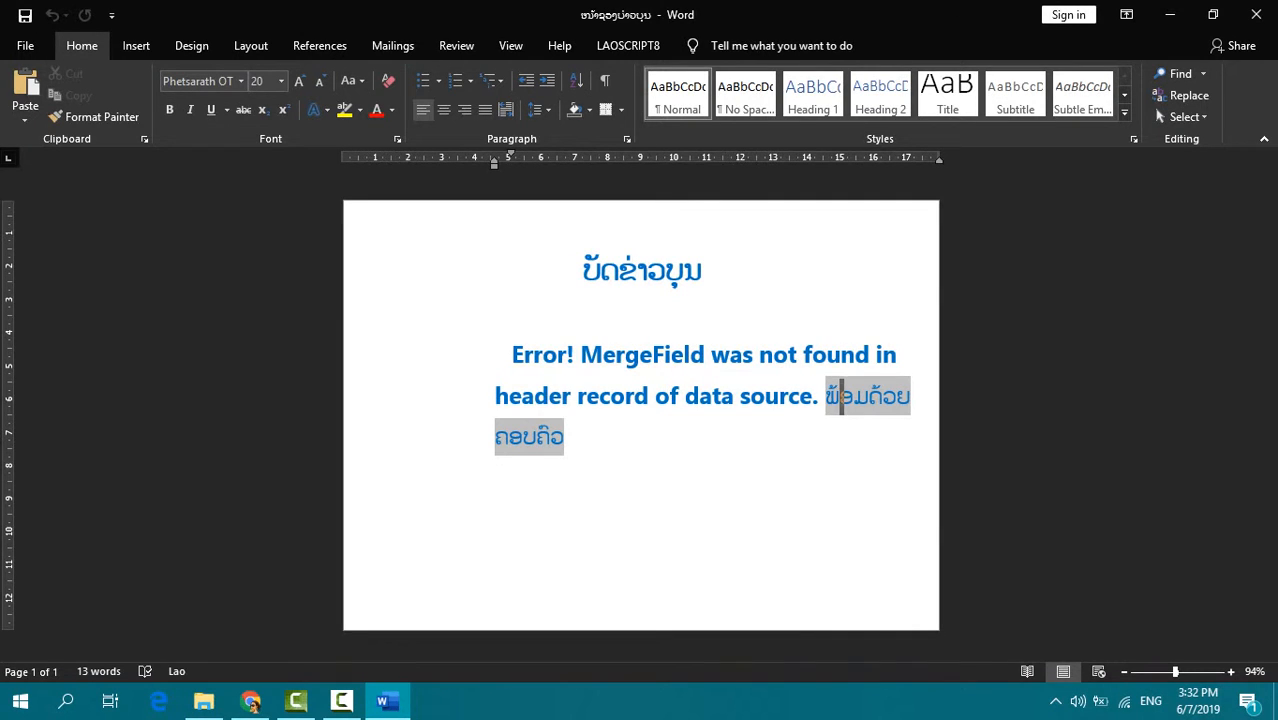
pyautogui.click(814, 396)
pyautogui.moveTo(566, 437); pyautogui.dragTo(514, 356)
pyautogui.press('Delete')
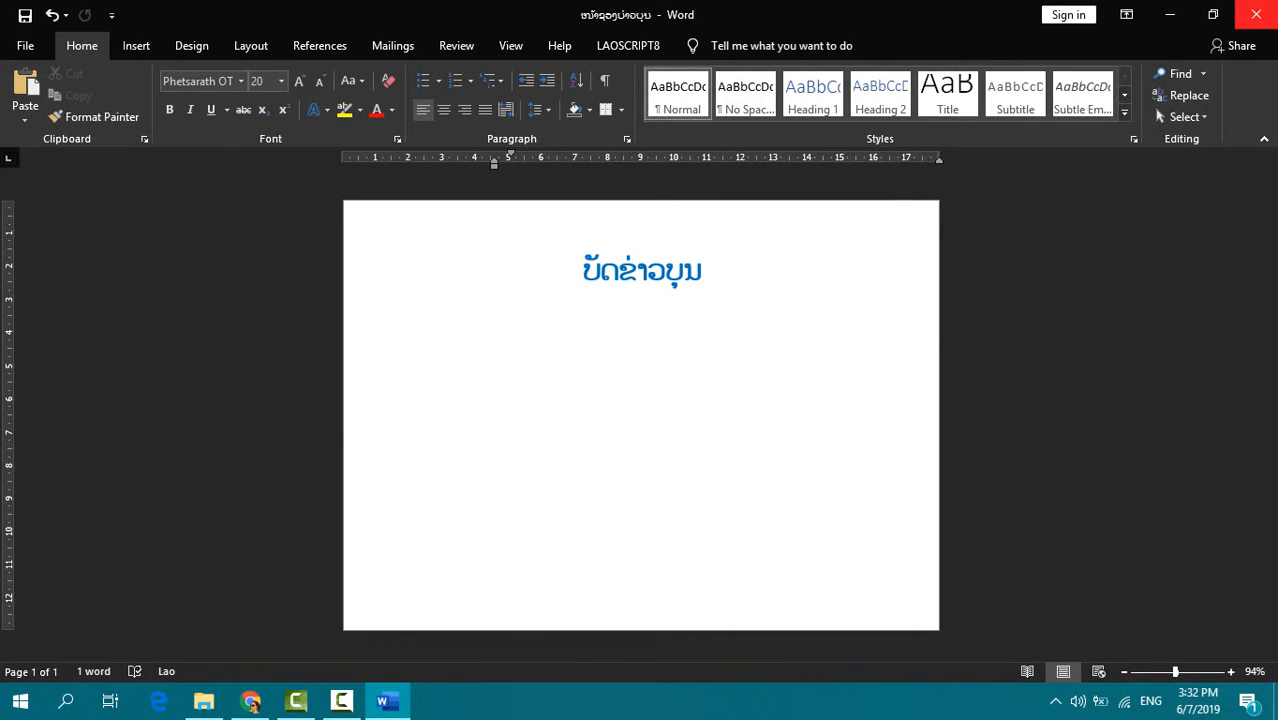
# Close the existing envelope document and the empty Word window
pyautogui.click(1256, 14)
pyautogui.click(637, 370)
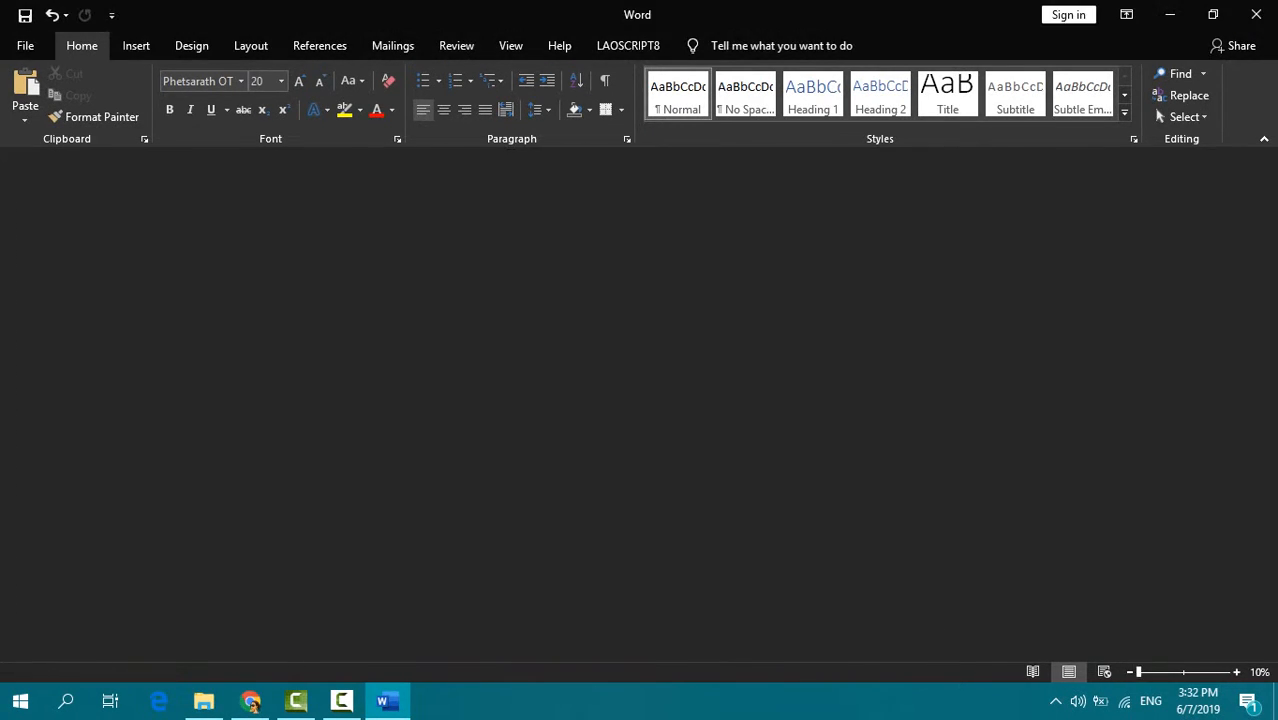
pyautogui.click(1256, 10)
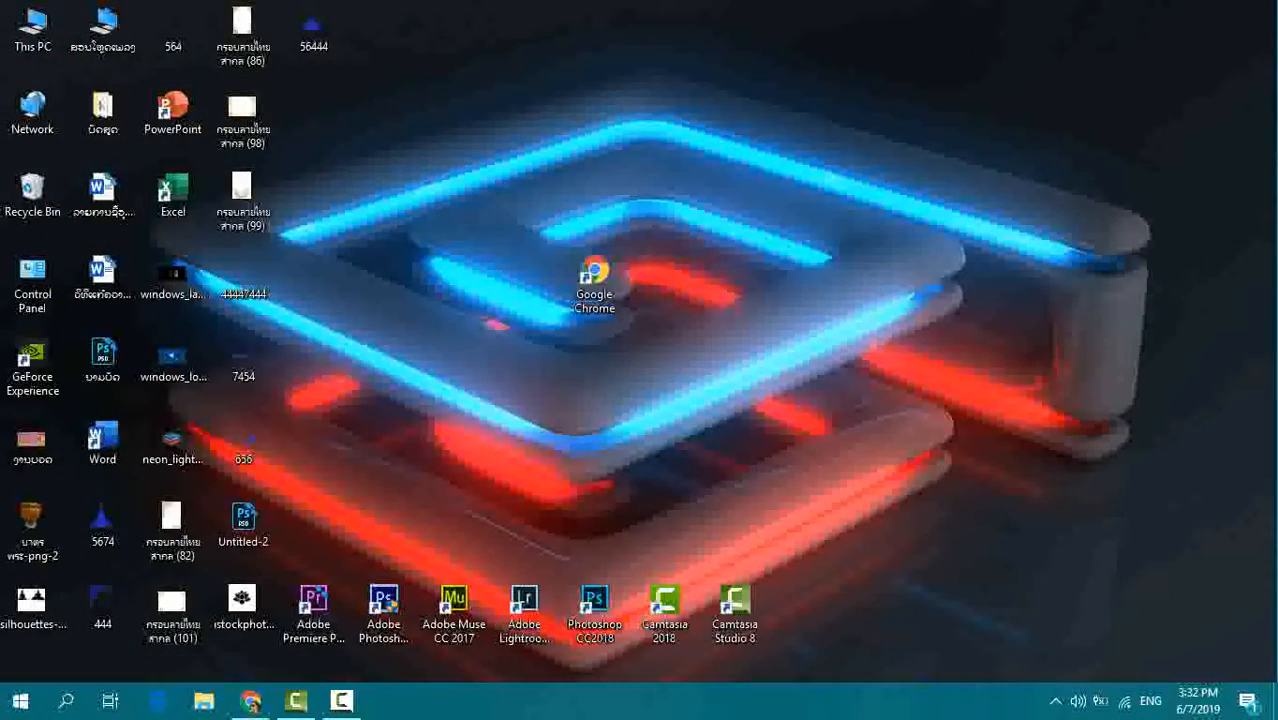
# Create a blank Word document and start an envelope mail merge in it
pyautogui.doubleClick(102, 437)
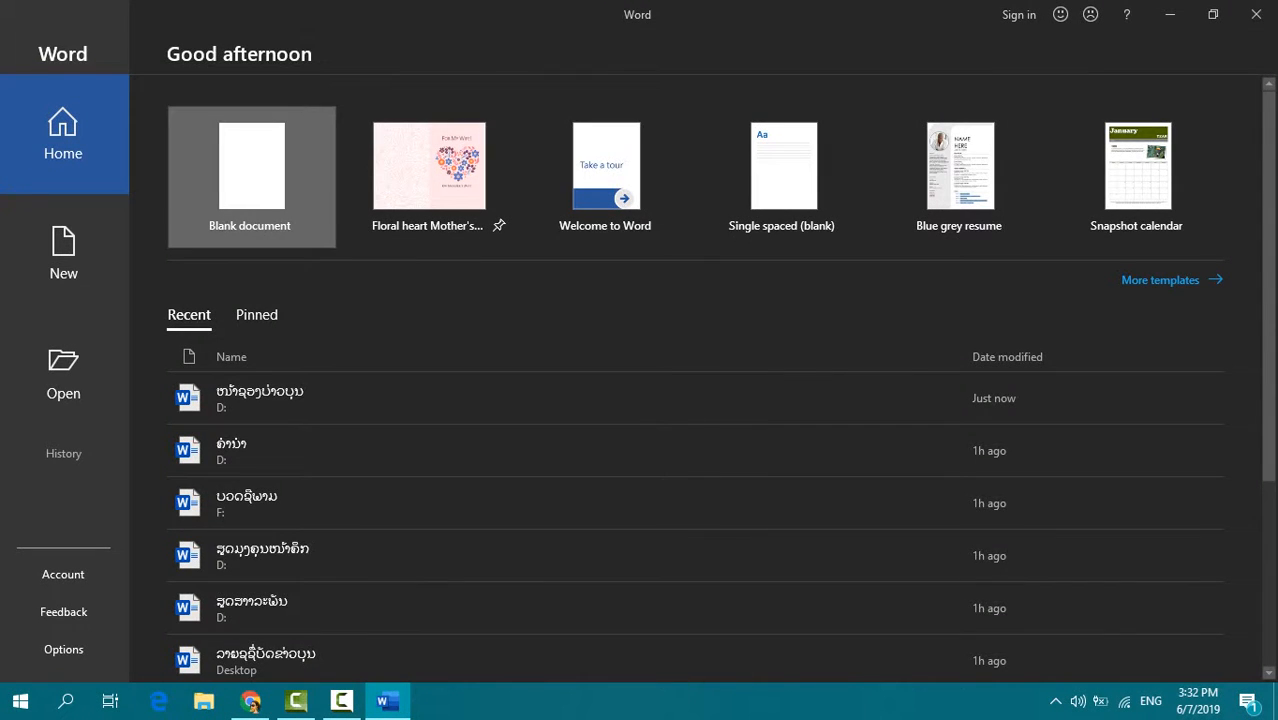
pyautogui.click(251, 177)
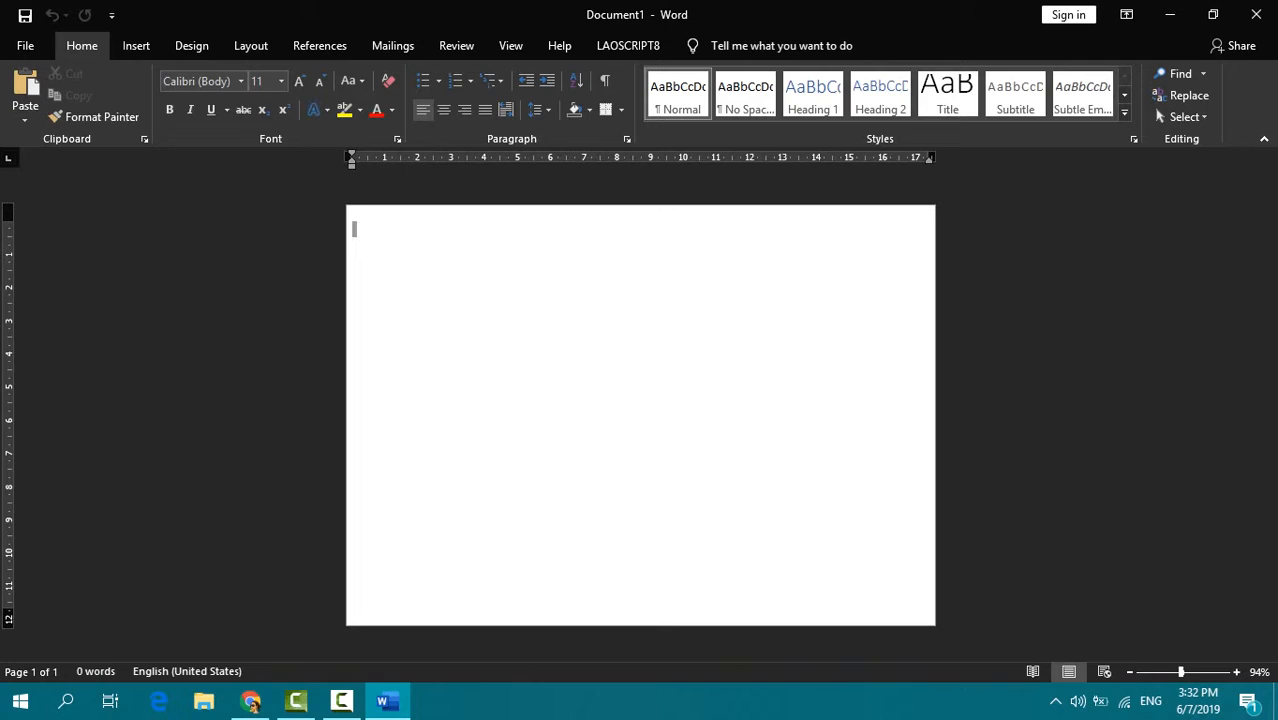
pyautogui.click(392, 45)
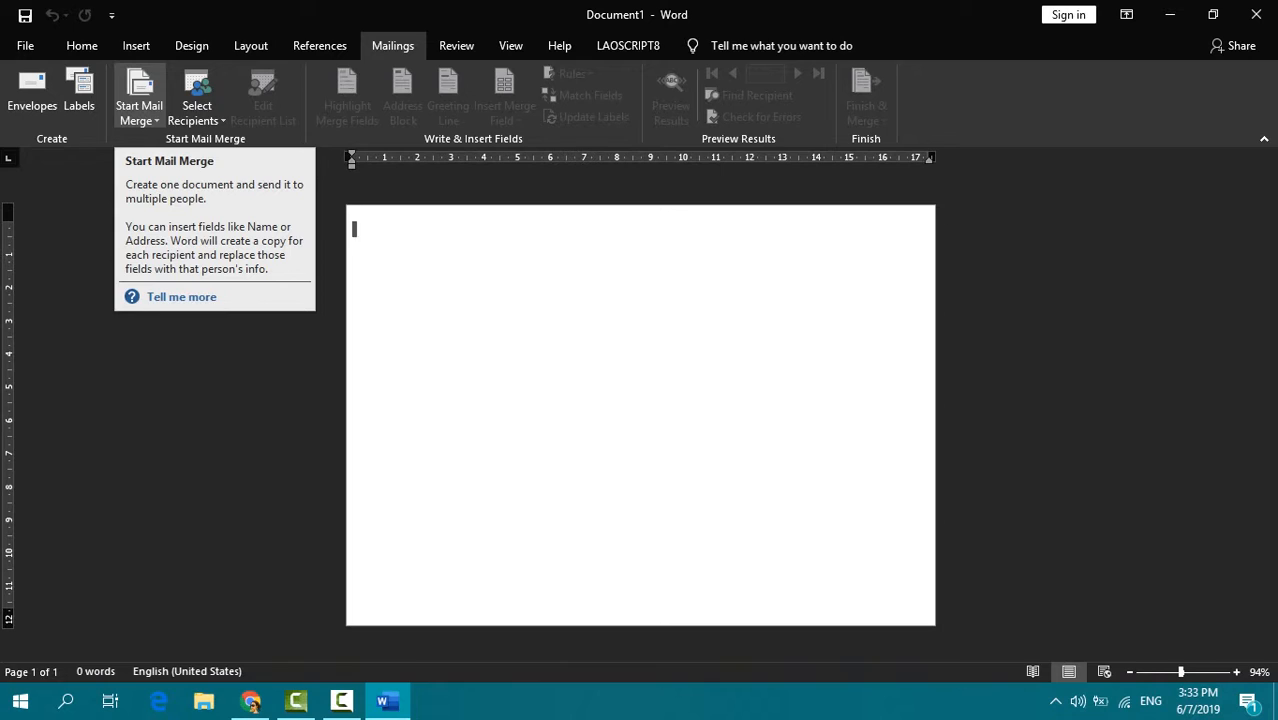
pyautogui.click(139, 110)
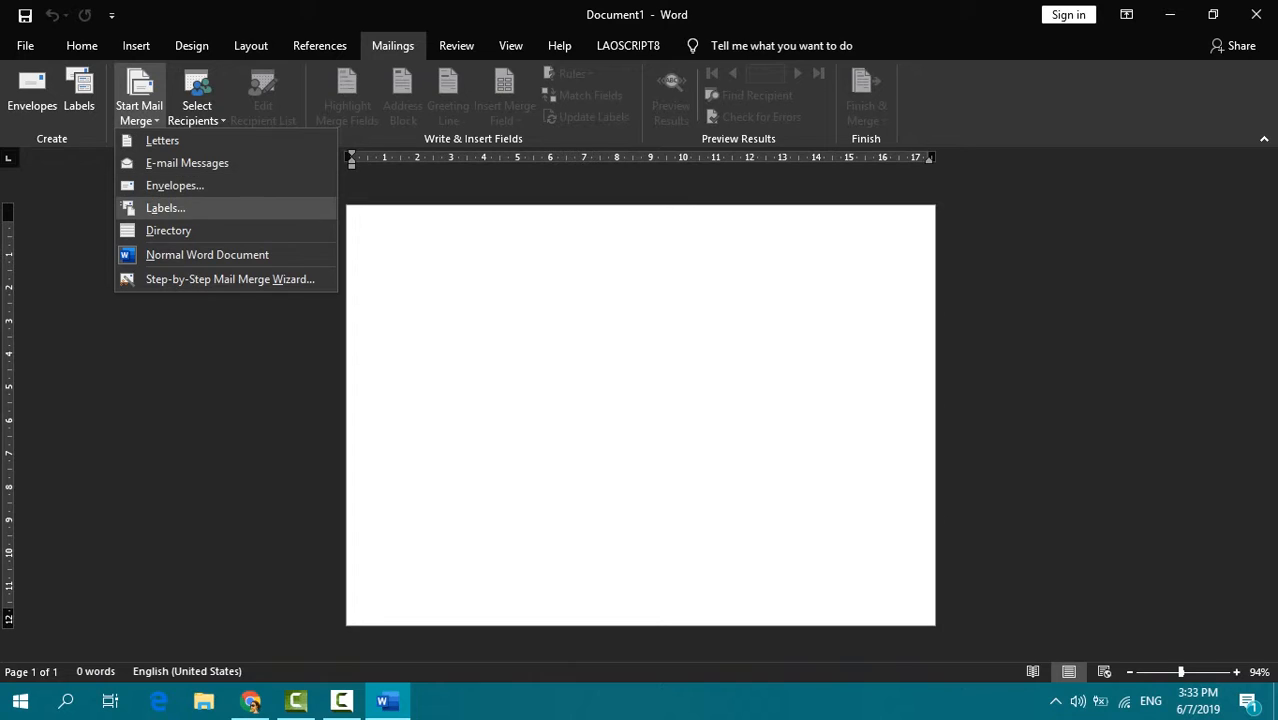
pyautogui.click(175, 186)
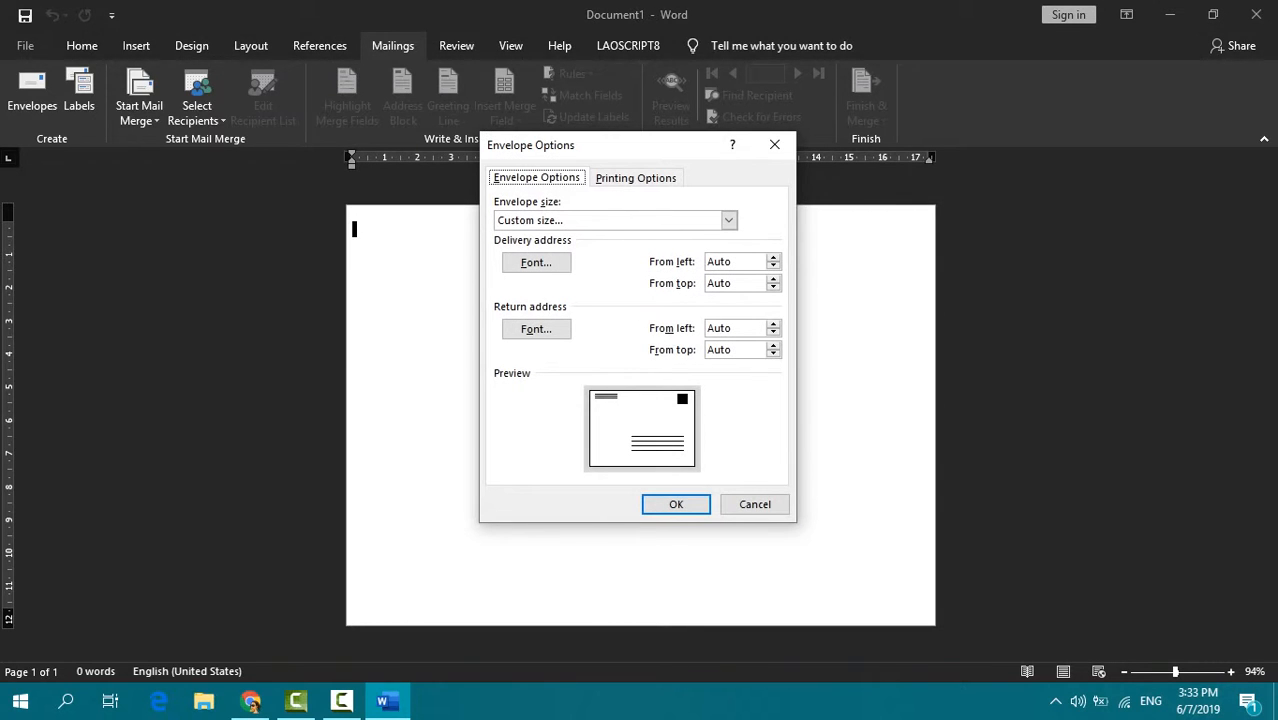
pyautogui.moveTo(650, 145); pyautogui.dragTo(685, 147)
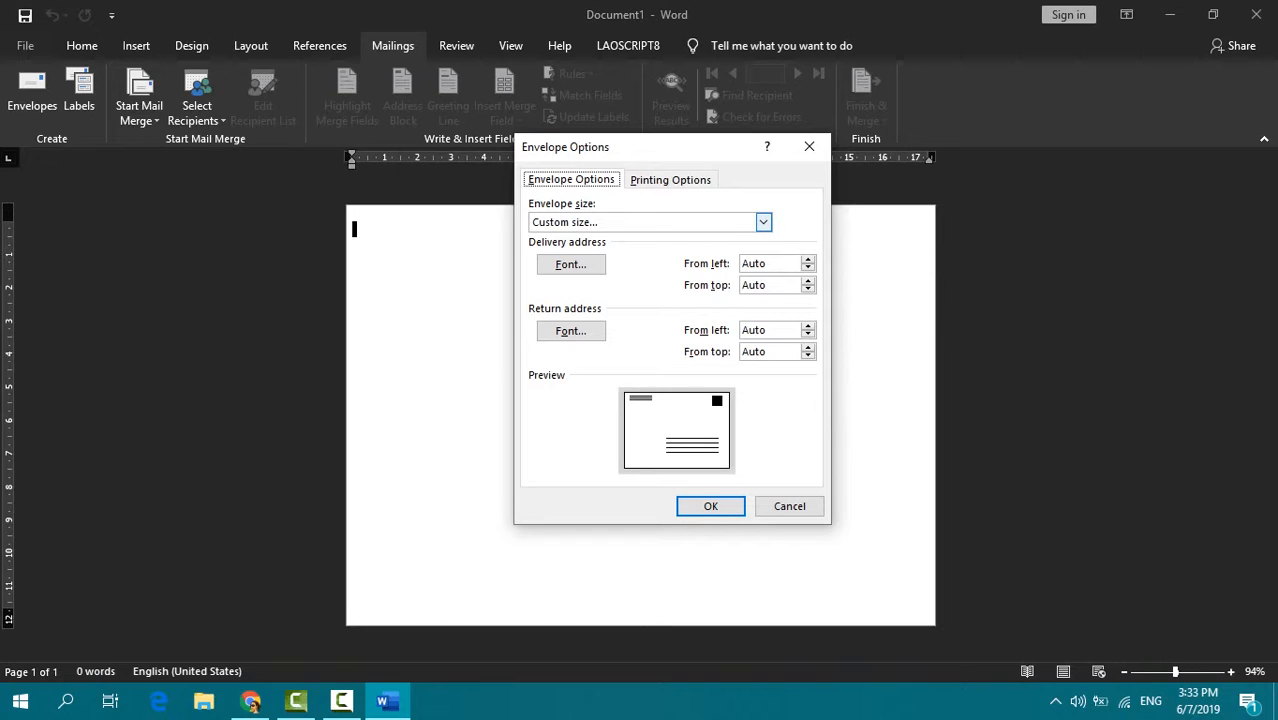
# Choose a custom envelope size of 18 cm wide by 13 cm high and apply the envelope options
pyautogui.click(763, 222)
pyautogui.press('Up')
pyautogui.press('Up')
pyautogui.press('Up')
pyautogui.press('Up')
pyautogui.press('Up')
pyautogui.press('Up')
pyautogui.press('Up')
pyautogui.press('Up')
pyautogui.press('Up')
pyautogui.press('Up')
pyautogui.press('Up')
pyautogui.press('Up')
pyautogui.press('Up')
pyautogui.press('Up')
pyautogui.press('Up')
pyautogui.press('Up')
pyautogui.press('Up')
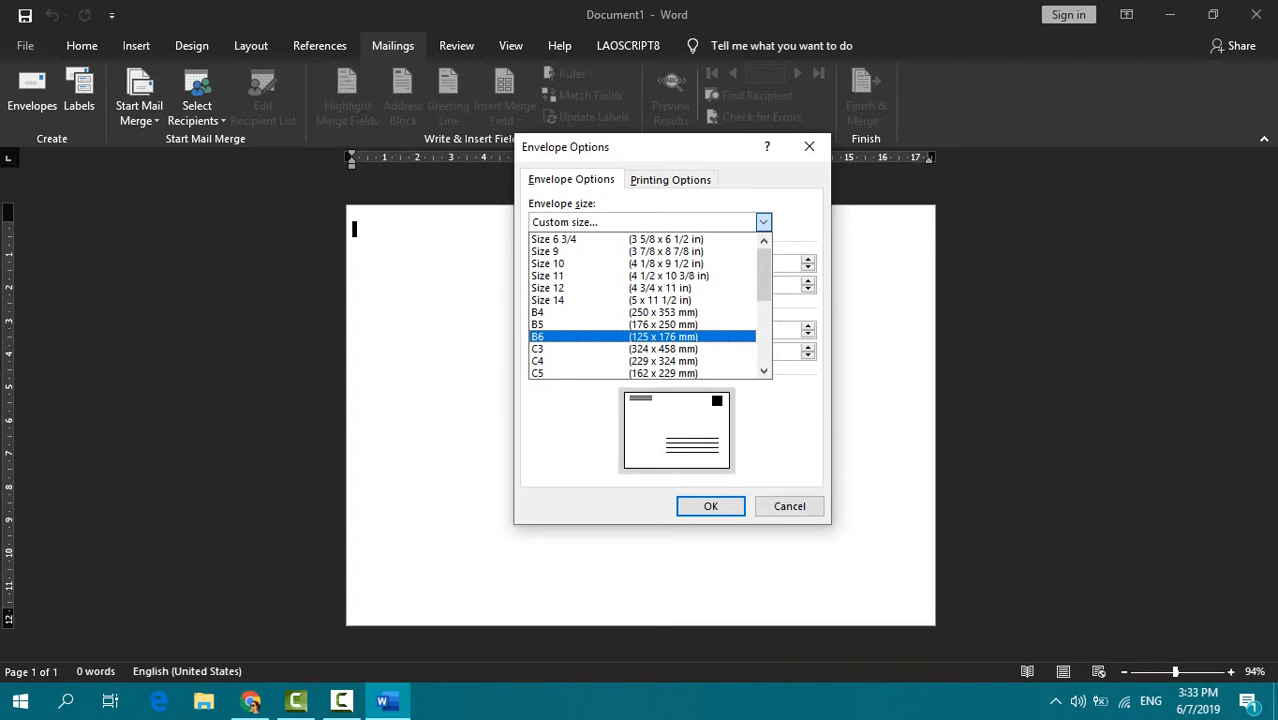
pyautogui.scroll(-5, 642, 337)
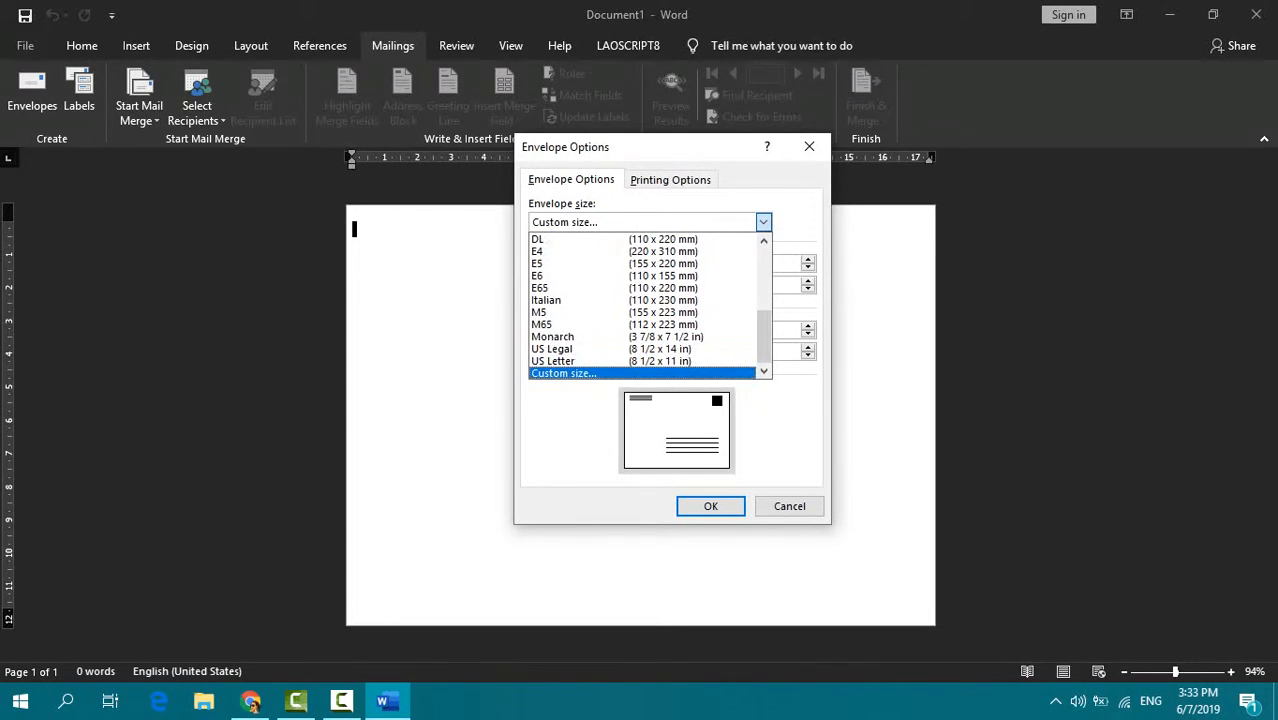
pyautogui.press('Return')
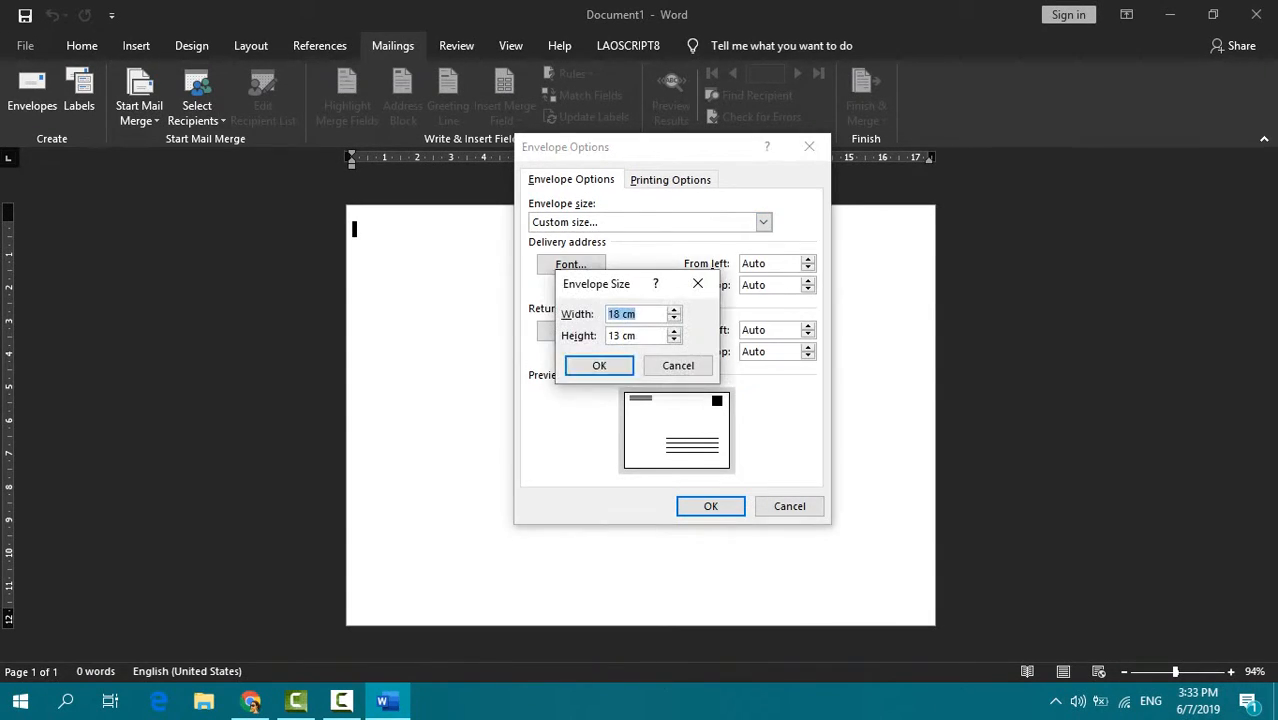
pyautogui.press('Return')
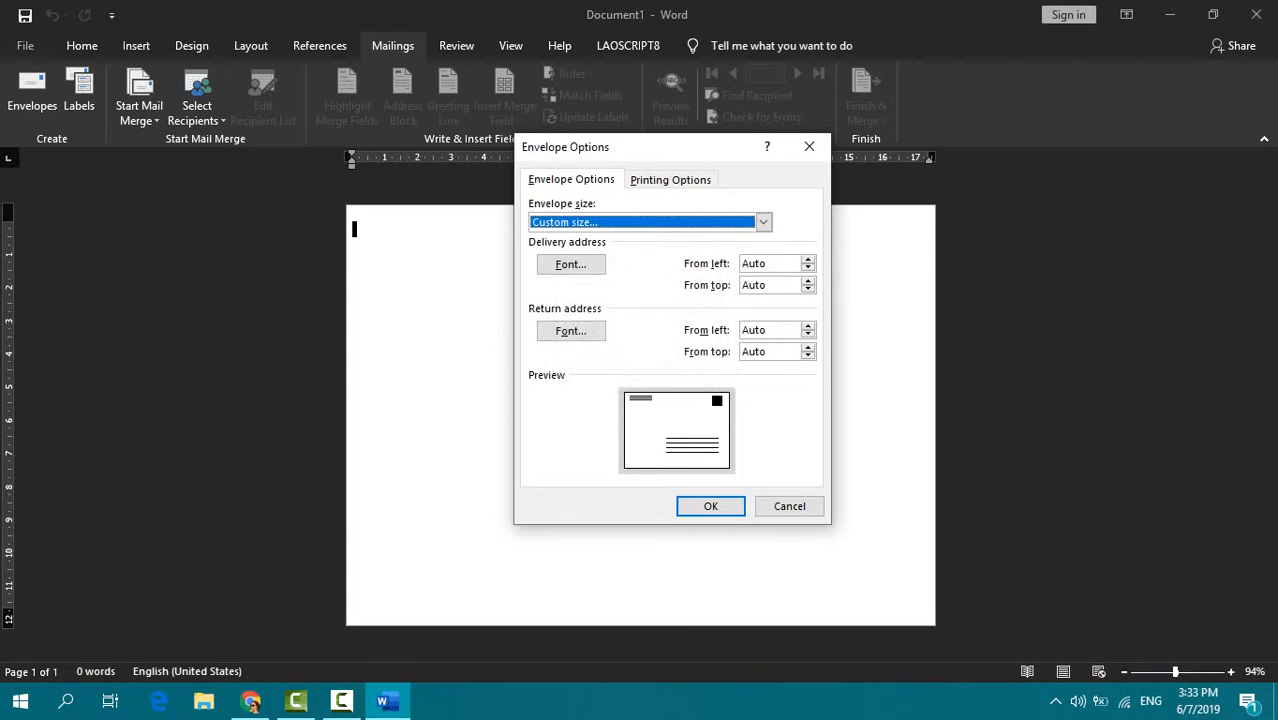
pyautogui.press('Return')
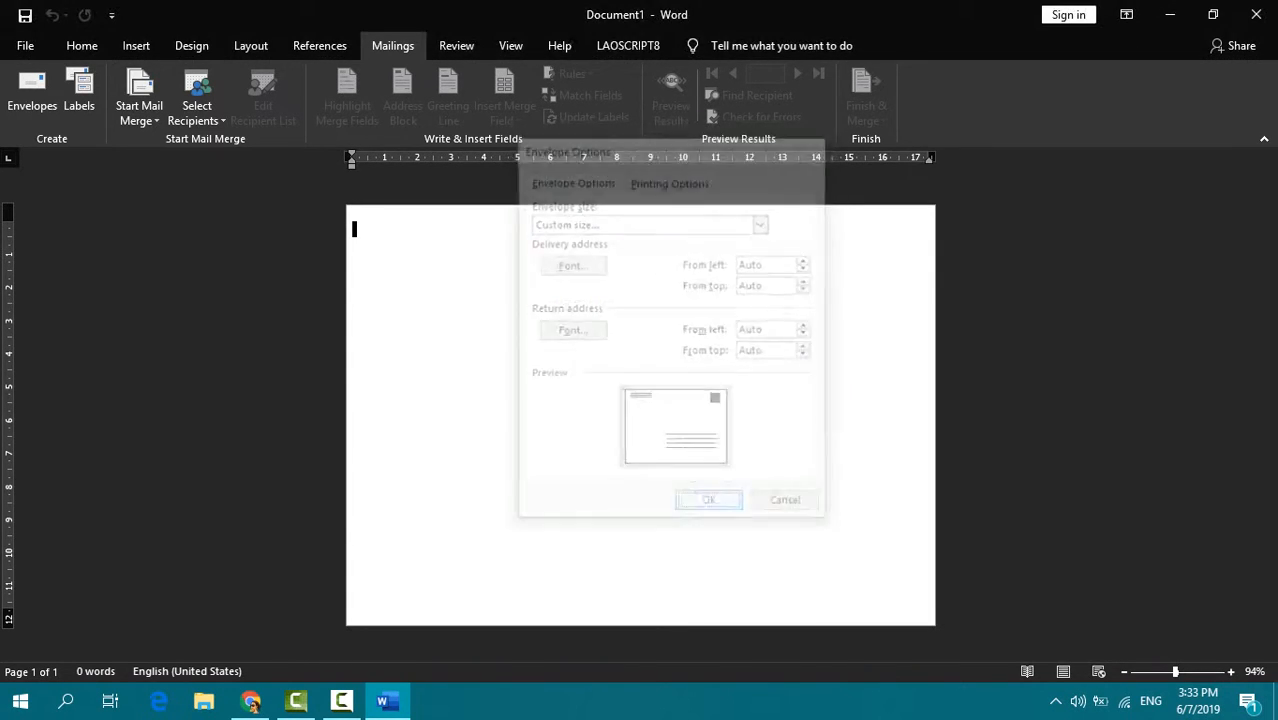
pyautogui.scroll(-5, 640, 424)
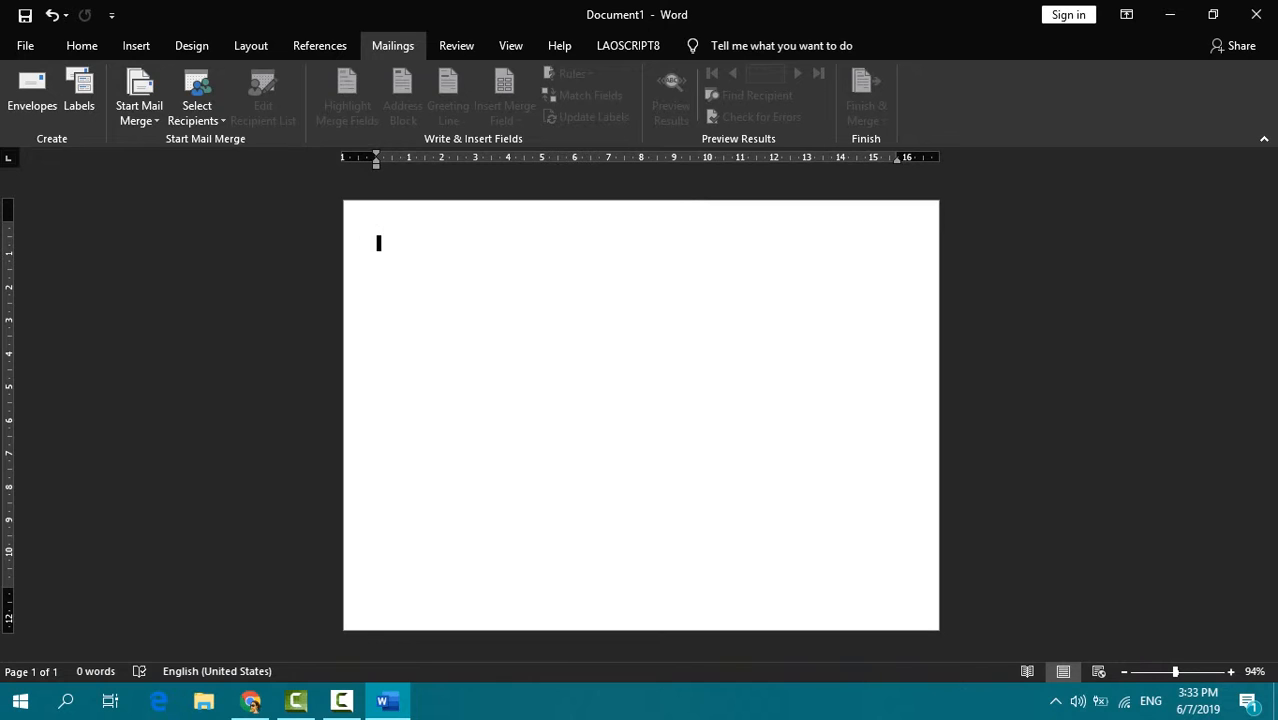
# Centre the paragraph, change the keyboard language to Lao and enter the heading "ບັດເຊີນ"
pyautogui.click(82, 45)
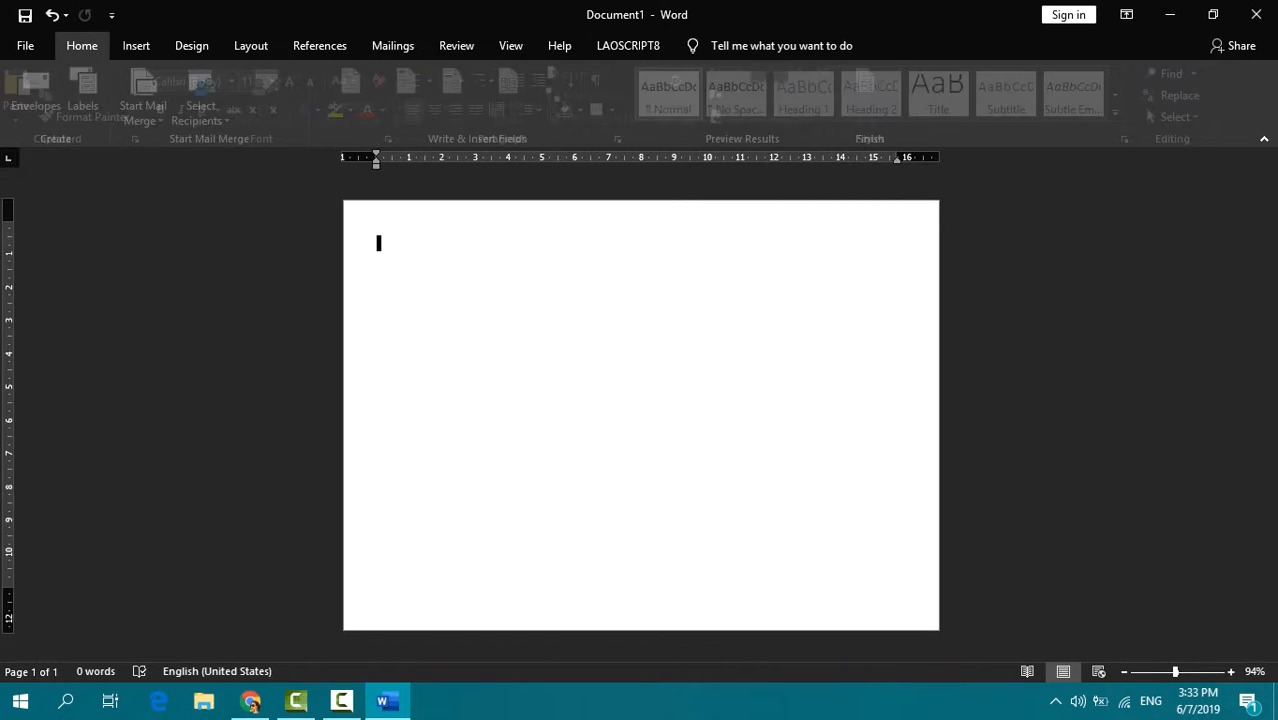
pyautogui.hotkey('ctrl', 'e')
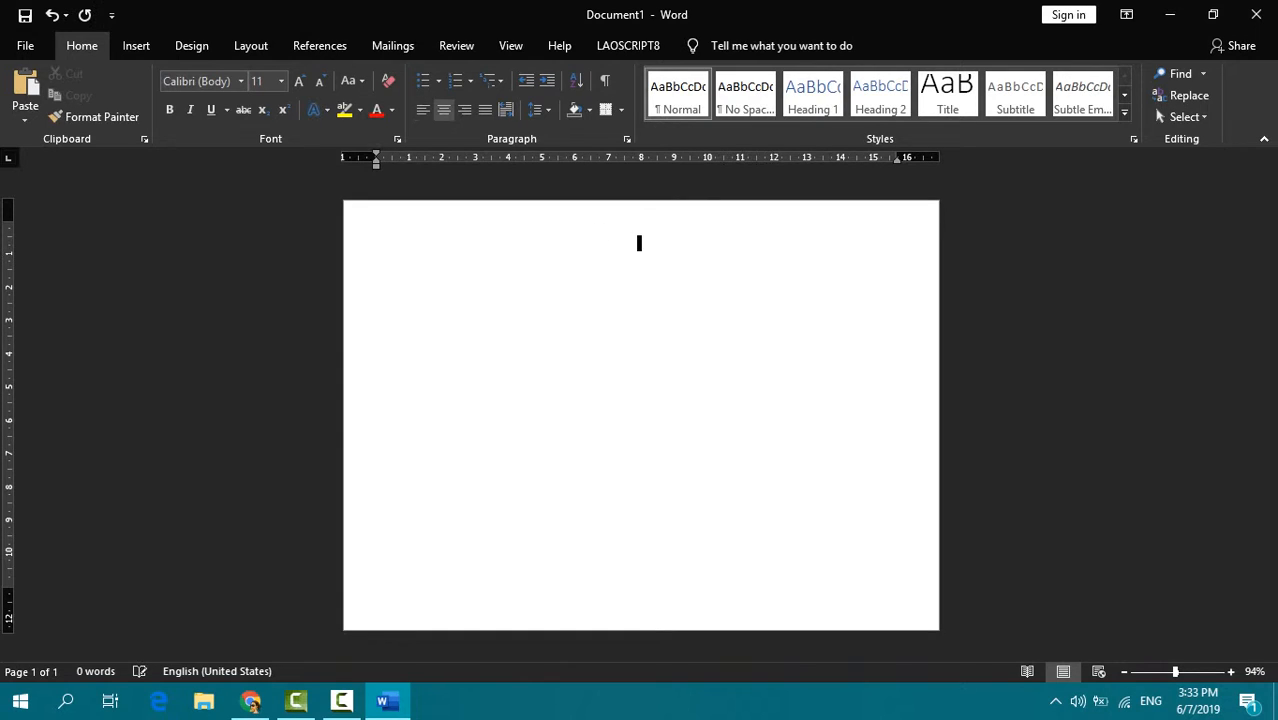
pyautogui.press('super+space')
pyautogui.write('ບັດເຊ')
pyautogui.press('BackSpace')
pyautogui.press('BackSpace')
pyautogui.press('BackSpace')
pyautogui.write('ດ້ອ')
pyautogui.press('BackSpace')
pyautogui.press('BackSpace')
pyautogui.press('BackSpace')
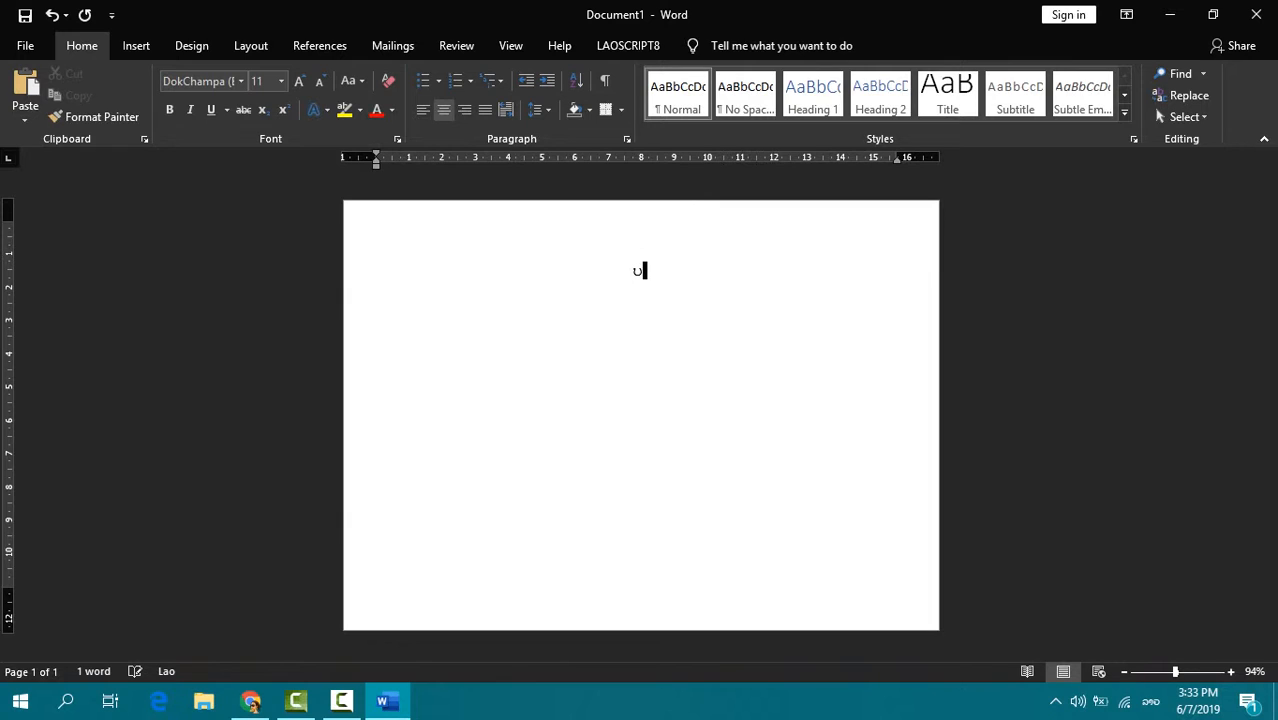
pyautogui.write('ດເຊີນ')
# Select the envelope text and format it in the Saysettha OT font with the standard blue colour
pyautogui.doubleClick(640, 250)
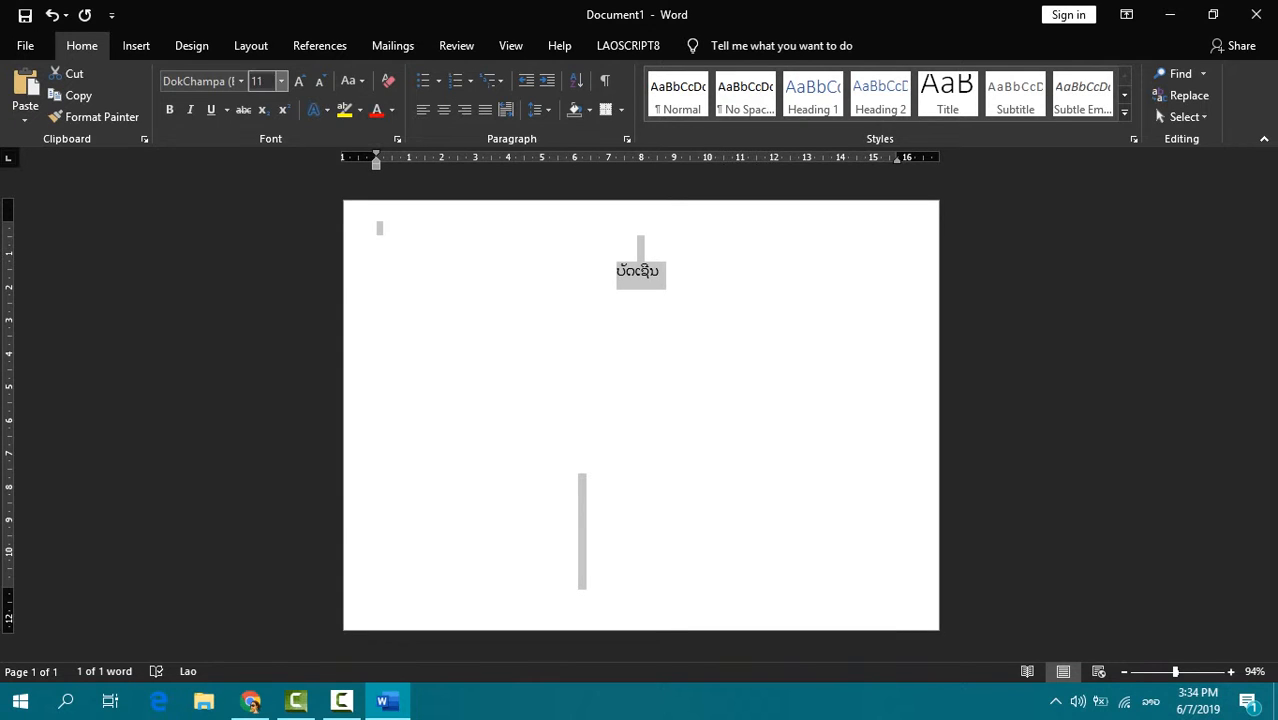
pyautogui.click(240, 80)
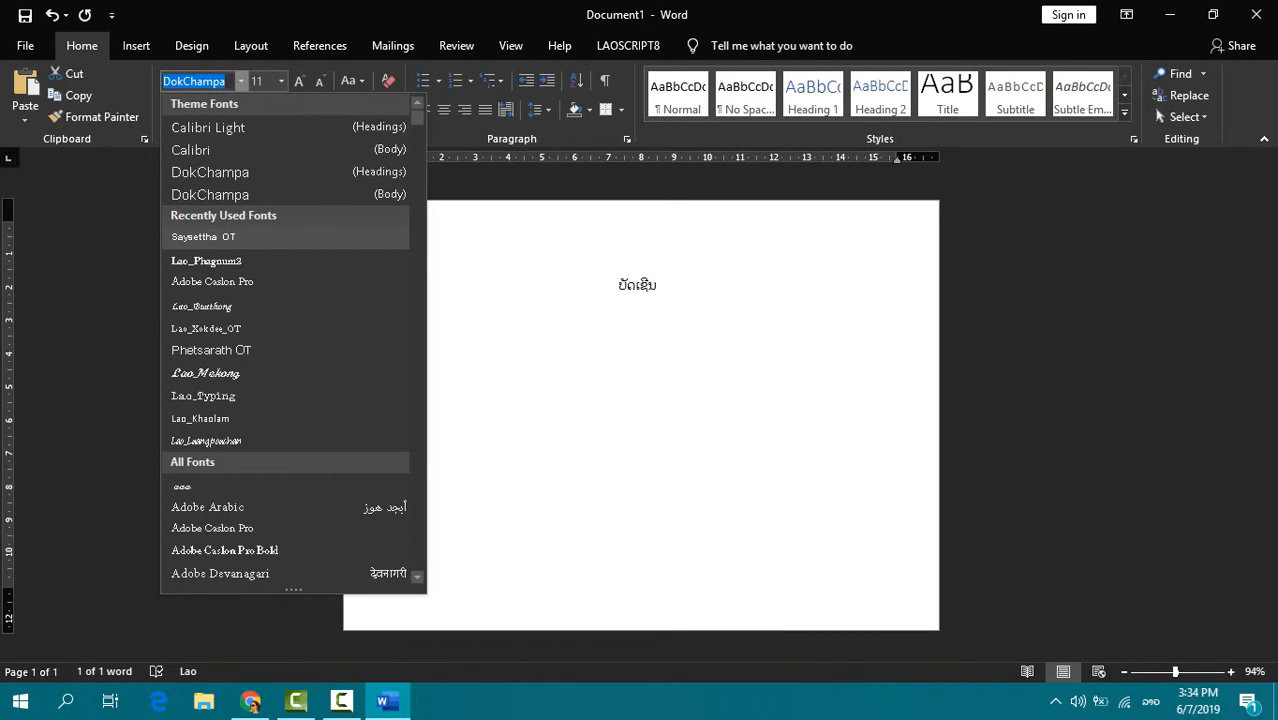
pyautogui.click(205, 237)
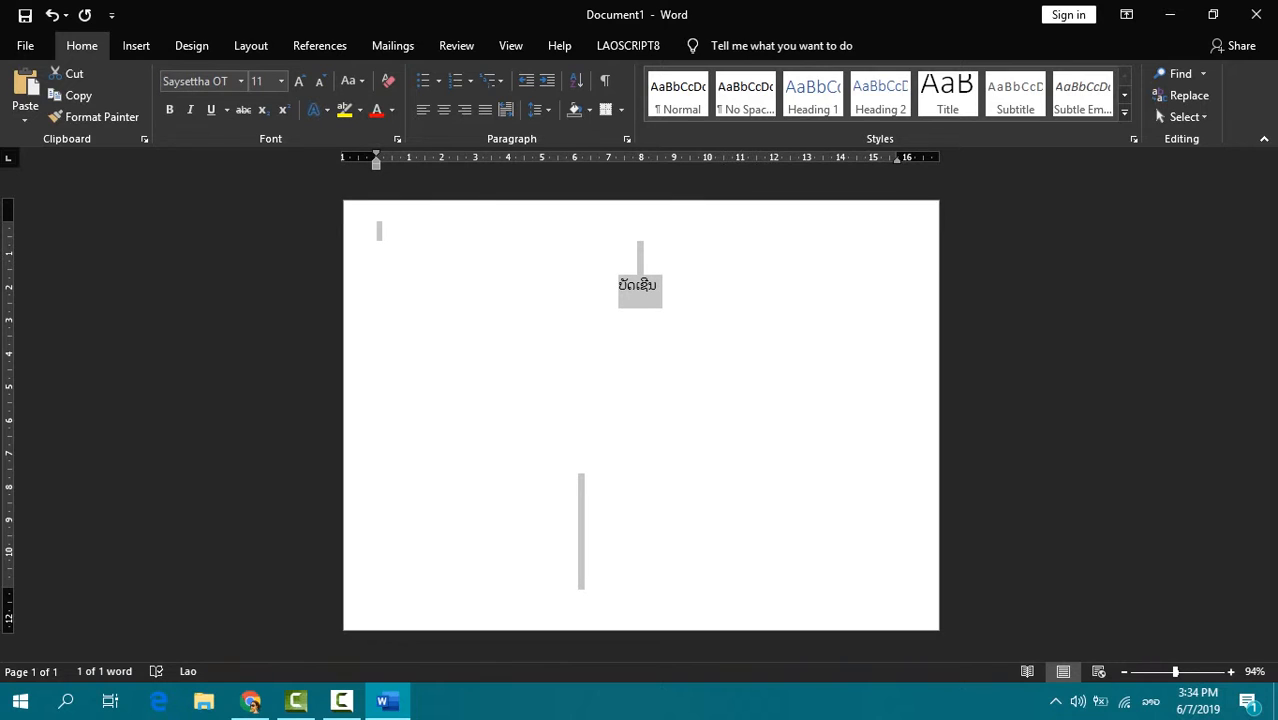
pyautogui.click(391, 110)
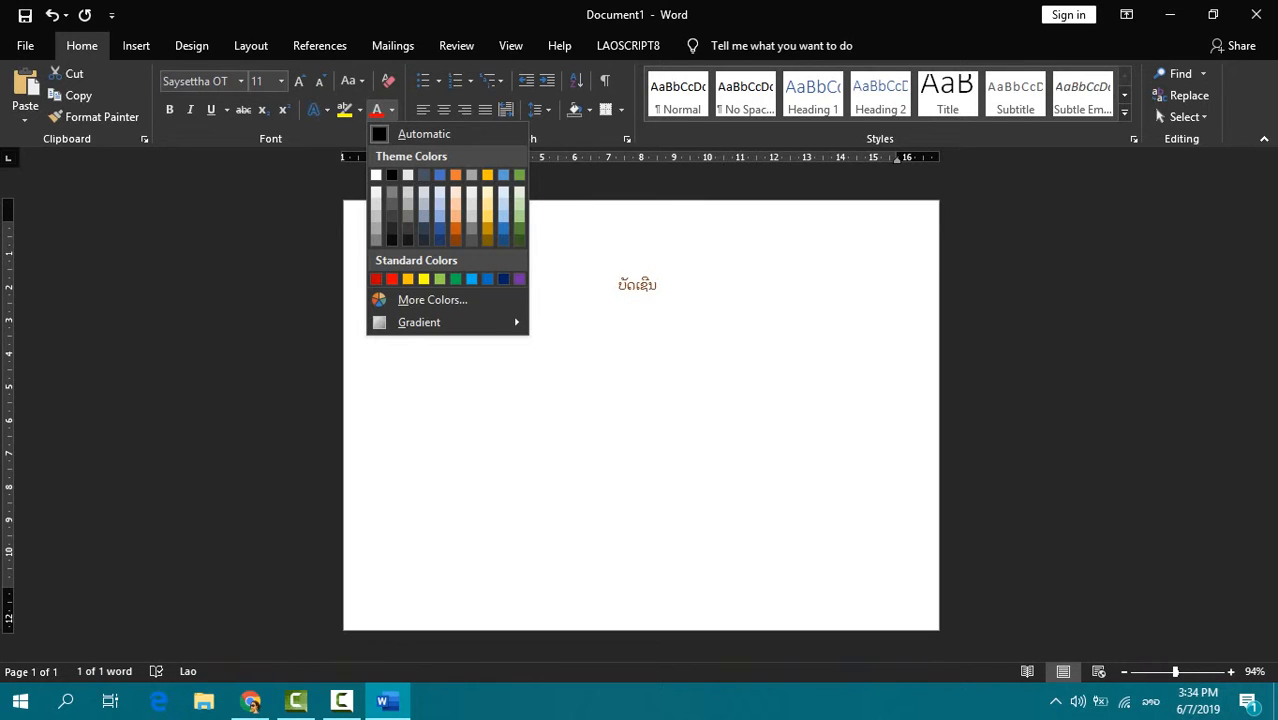
pyautogui.click(487, 279)
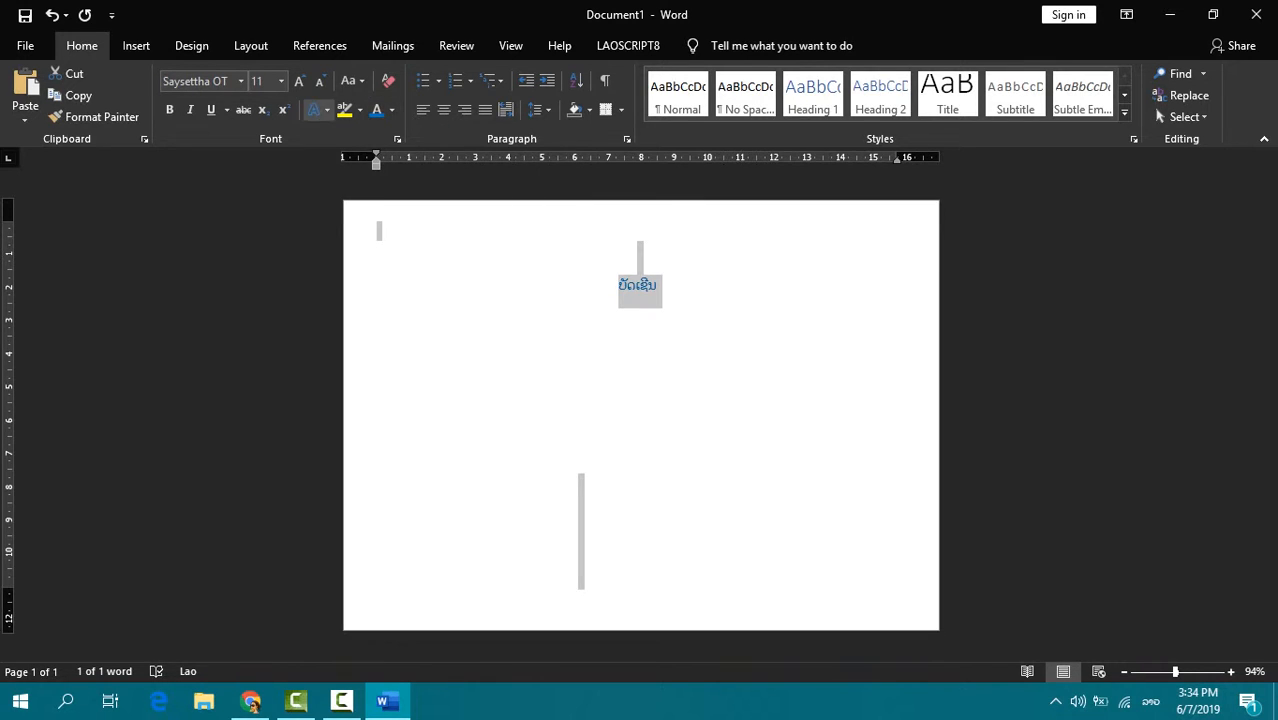
# Apply the solid blue text effect to the heading, set its font size to 26 and place the cursor on the empty line above it
pyautogui.click(316, 110)
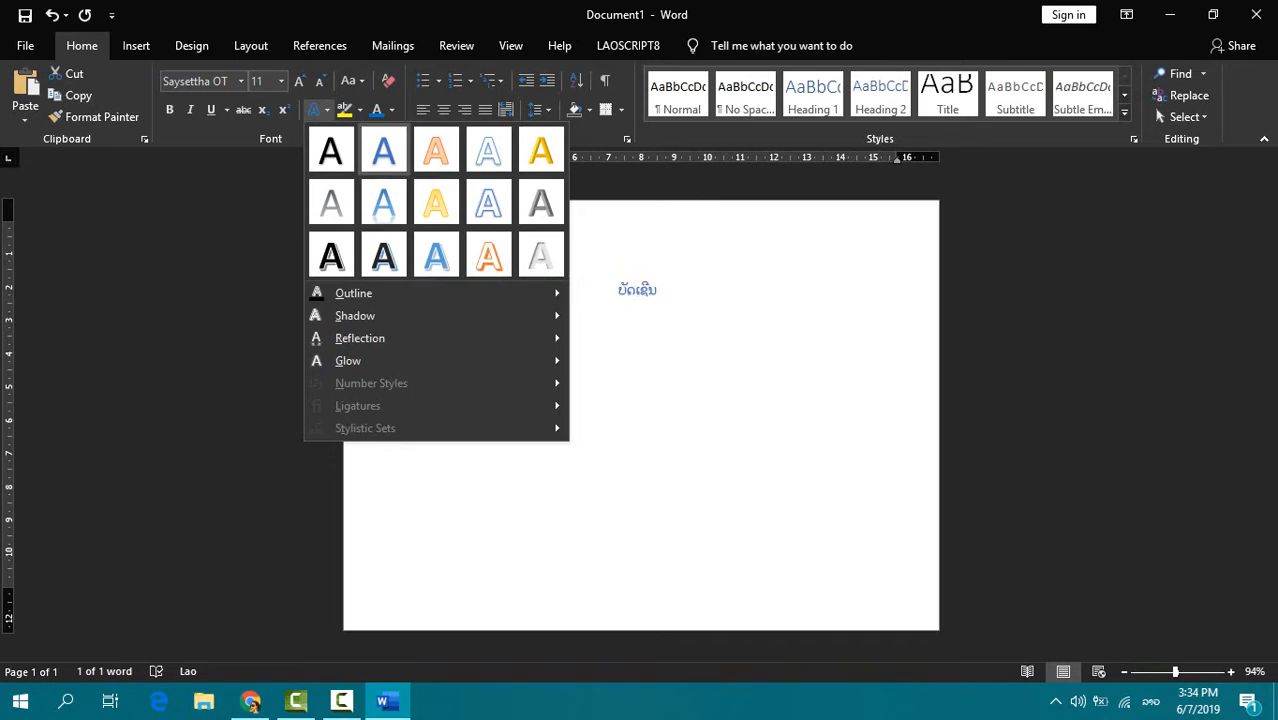
pyautogui.click(383, 150)
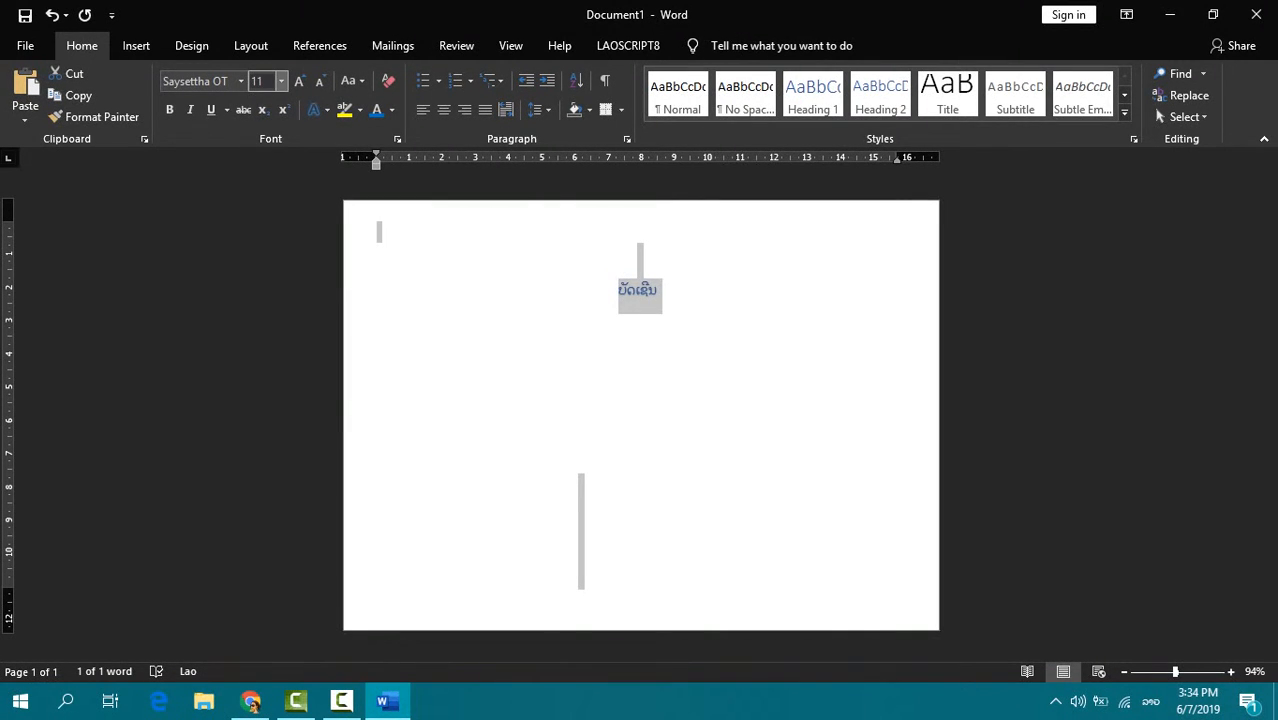
pyautogui.click(281, 81)
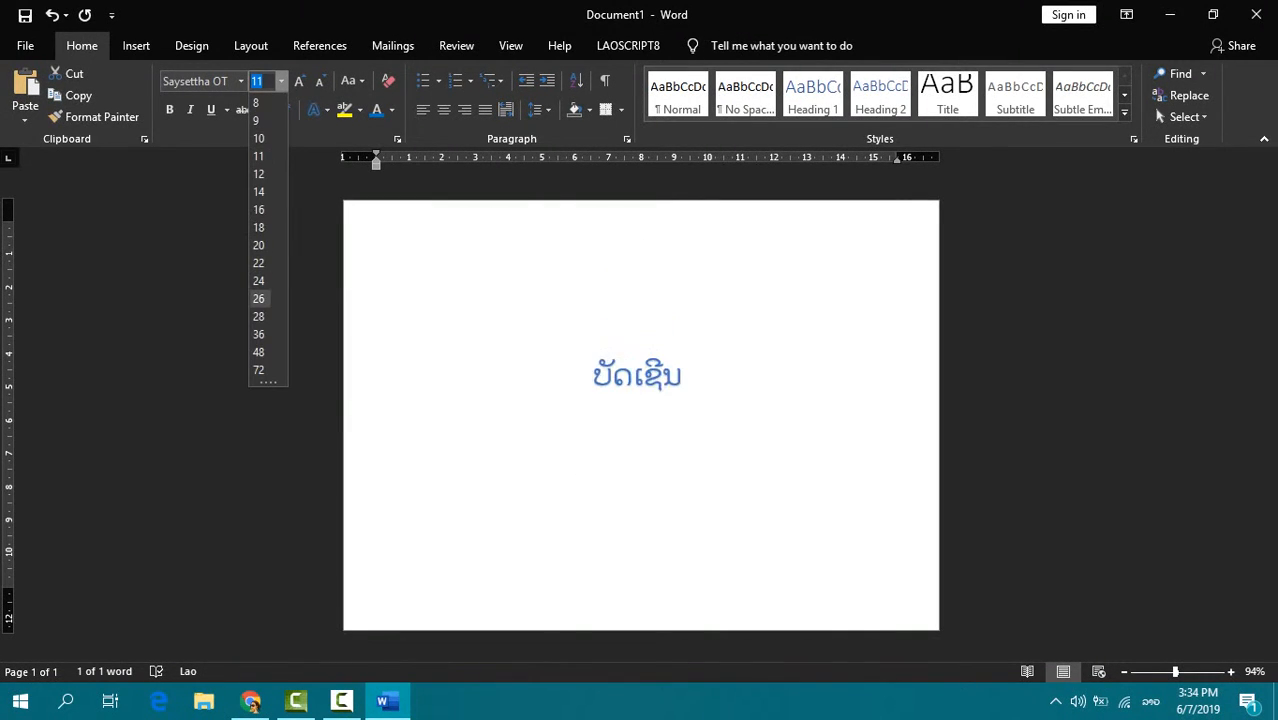
pyautogui.click(258, 298)
pyautogui.click(639, 305)
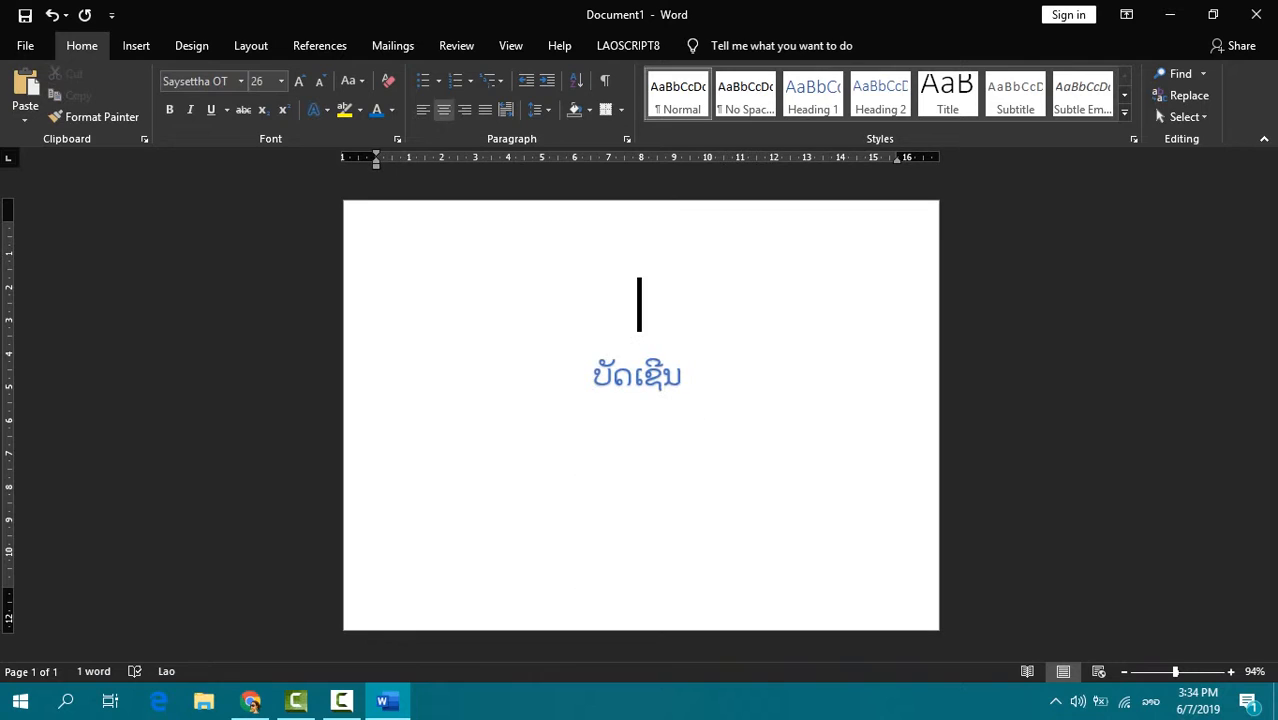
# Remove the empty line above the Lao heading, centre the heading again and place the cursor at its end
pyautogui.press('BackSpace')
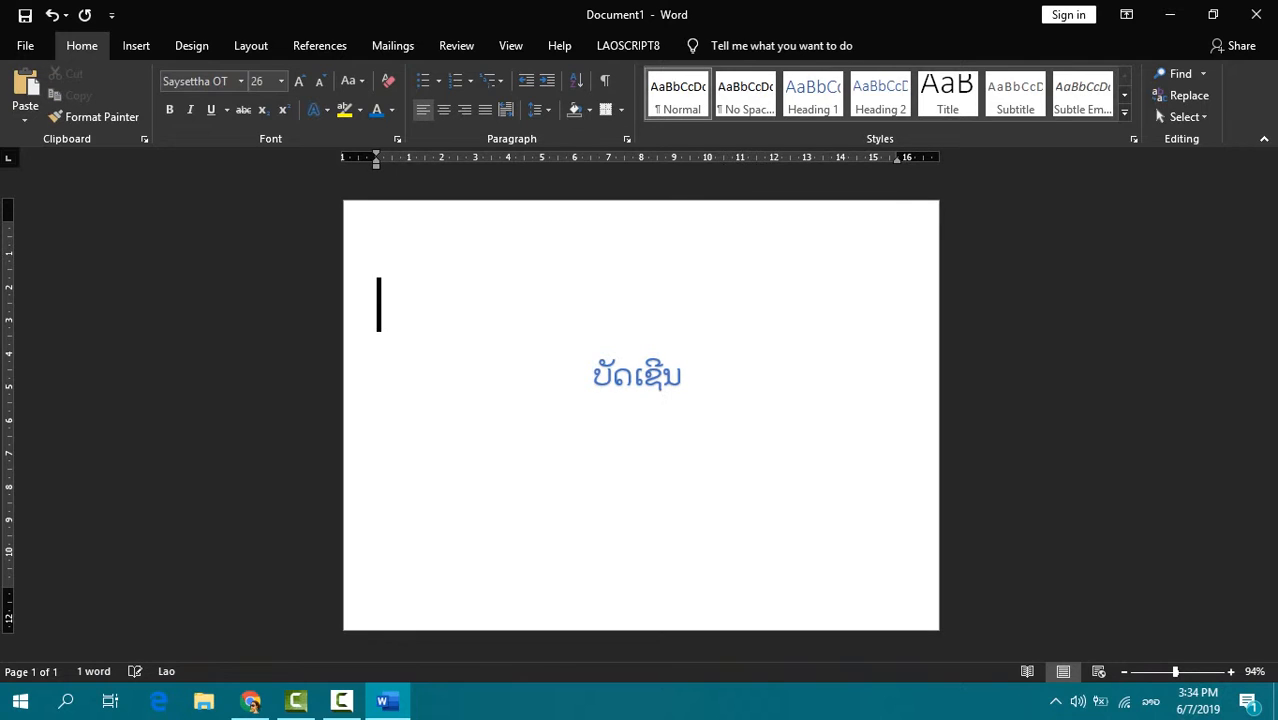
pyautogui.press('Down')
pyautogui.press('BackSpace')
pyautogui.press('BackSpace')
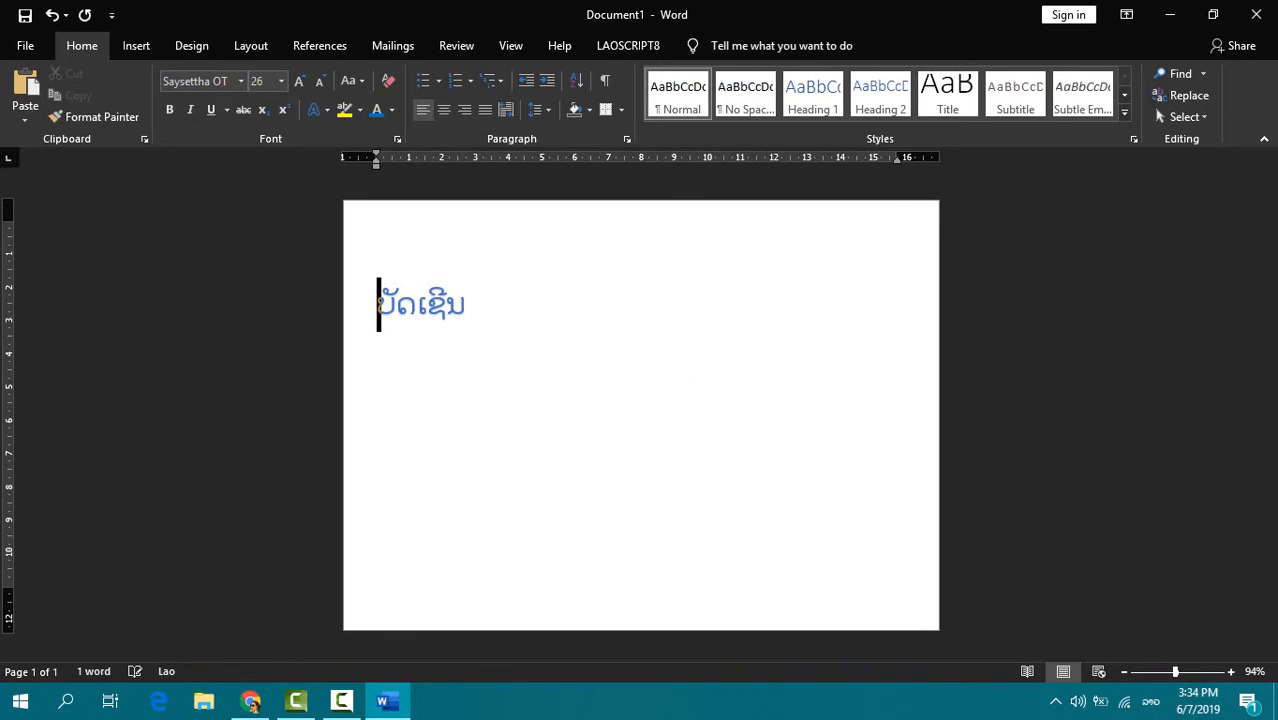
pyautogui.hotkey('ctrl', 'e')
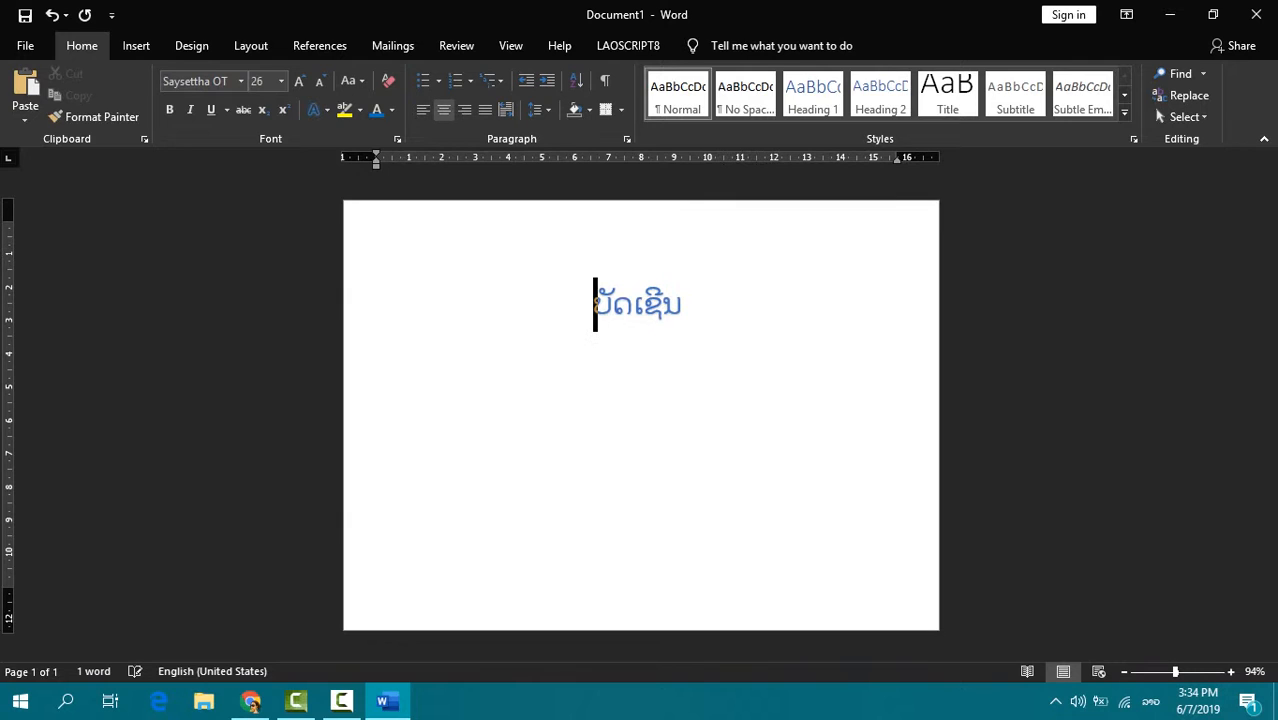
pyautogui.press('End')
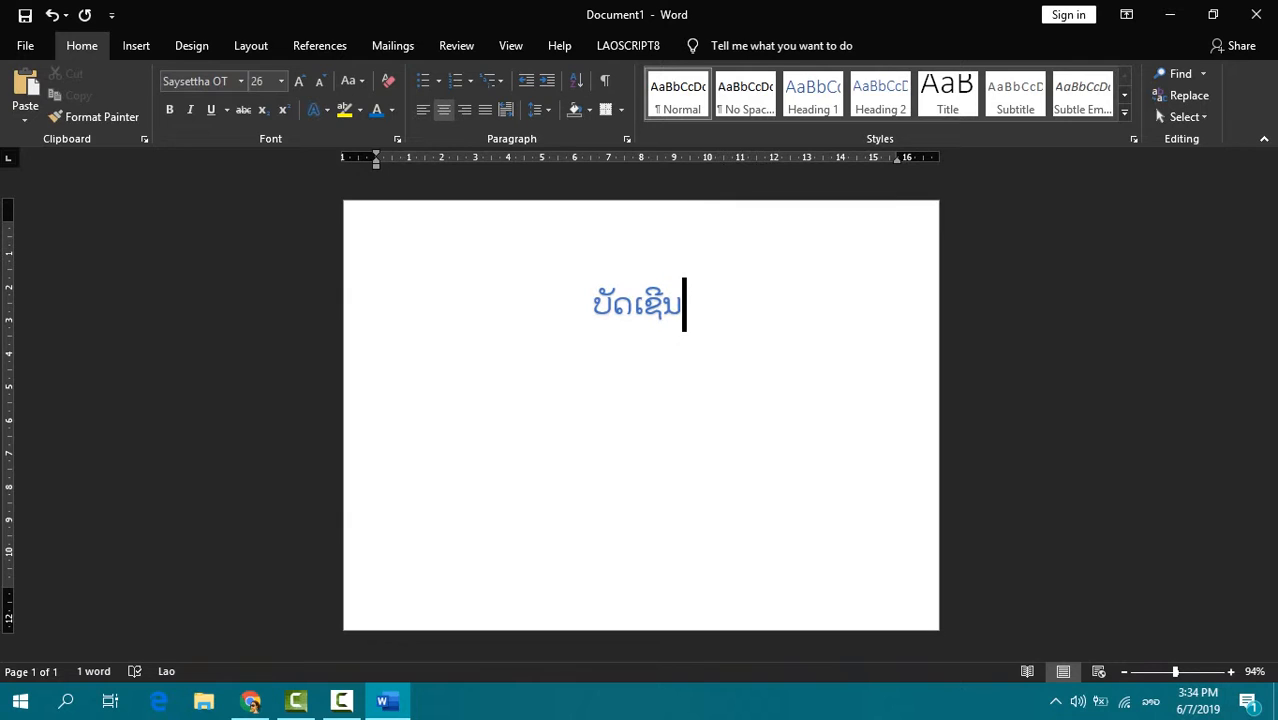
# Select the whole heading, make it bold in the standard blue font colour and return the cursor to its end
pyautogui.hotkey('ctrl', 'a')
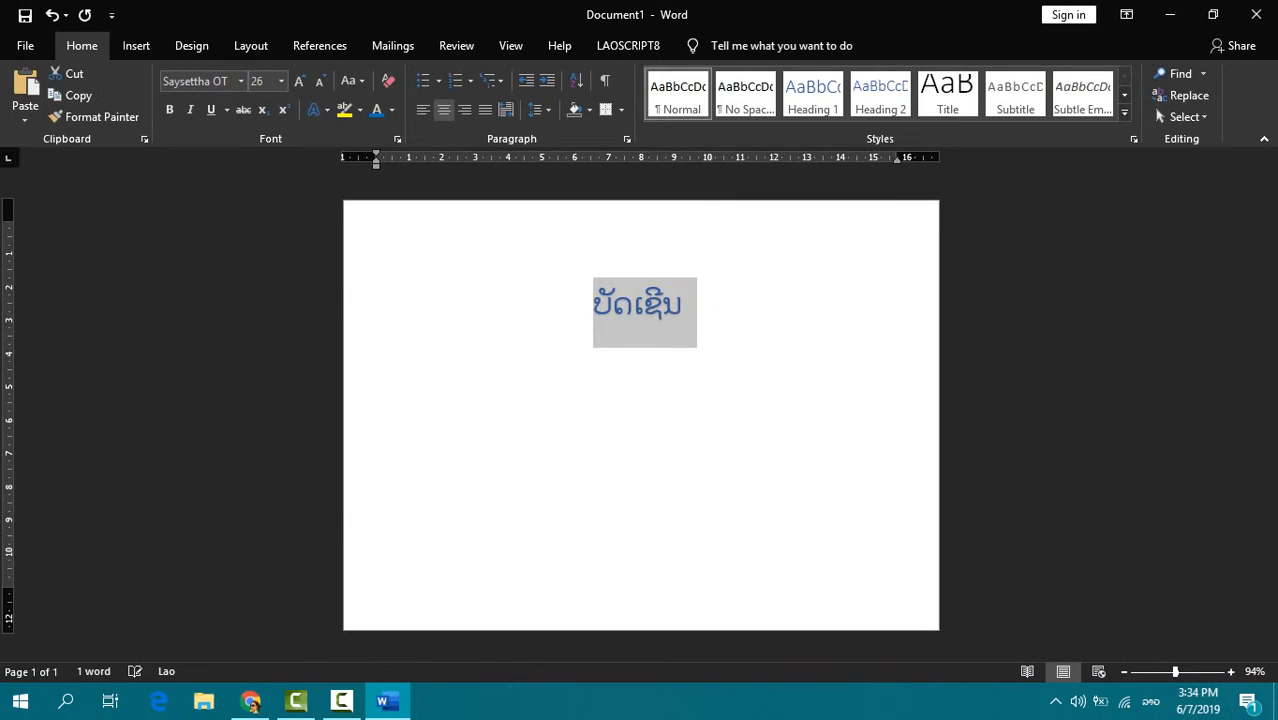
pyautogui.click(391, 109)
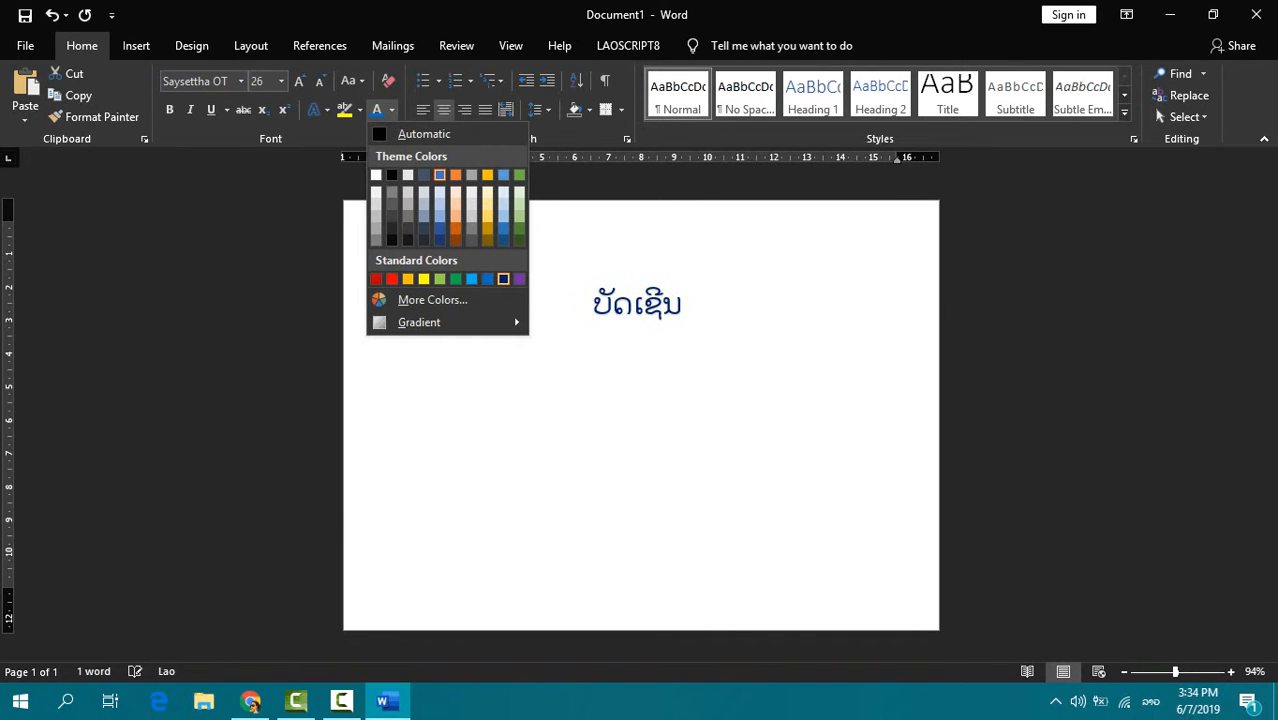
pyautogui.click(503, 279)
pyautogui.click(169, 109)
pyautogui.click(684, 306)
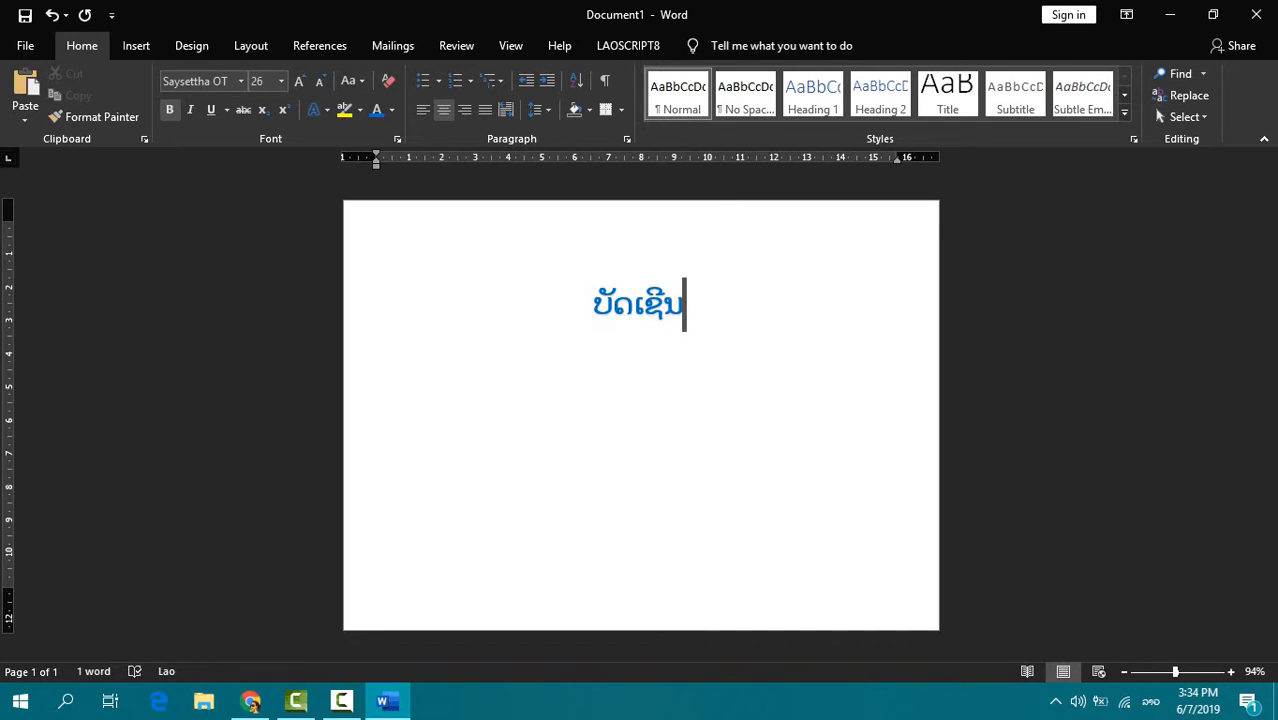
# Add a new line below the heading and set its font size to 20
pyautogui.press('Return')
pyautogui.click(281, 81)
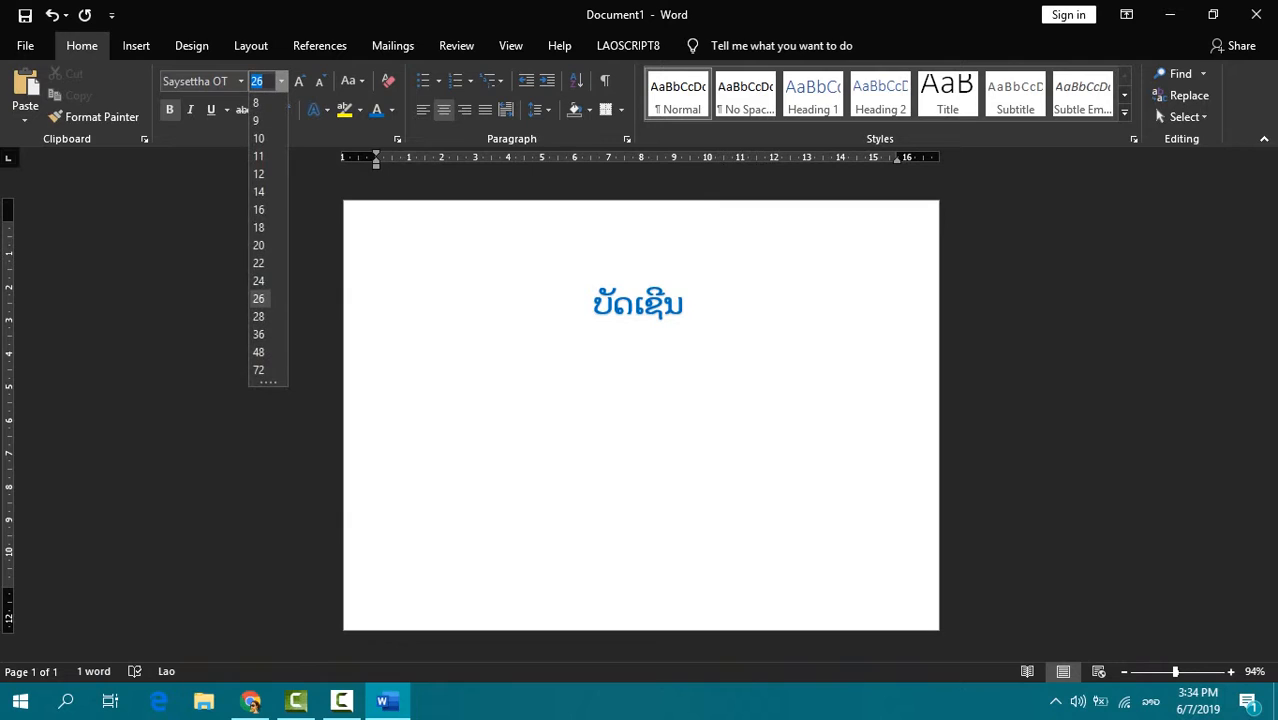
pyautogui.click(258, 245)
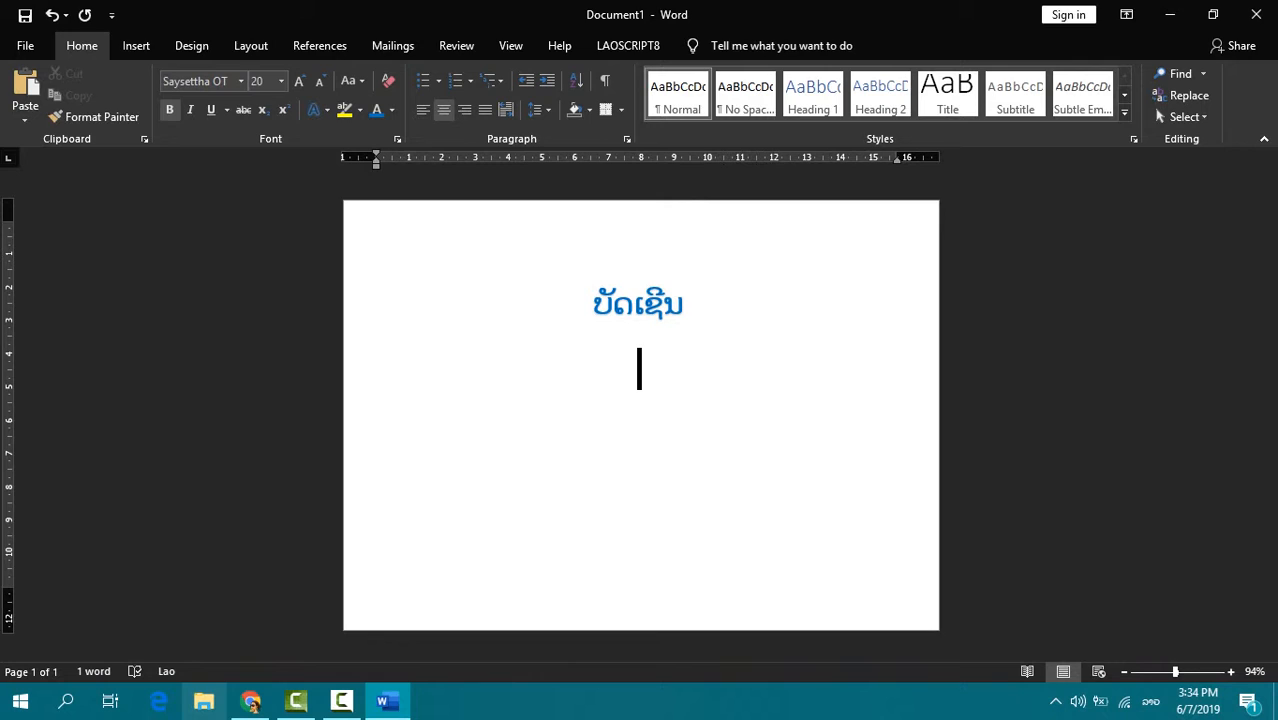
# Switch to File Explorer, open the Excel workbook "ລາຍຊື່ບັດເຊີນ" from the D: drive and maximise its window
pyautogui.click(203, 700)
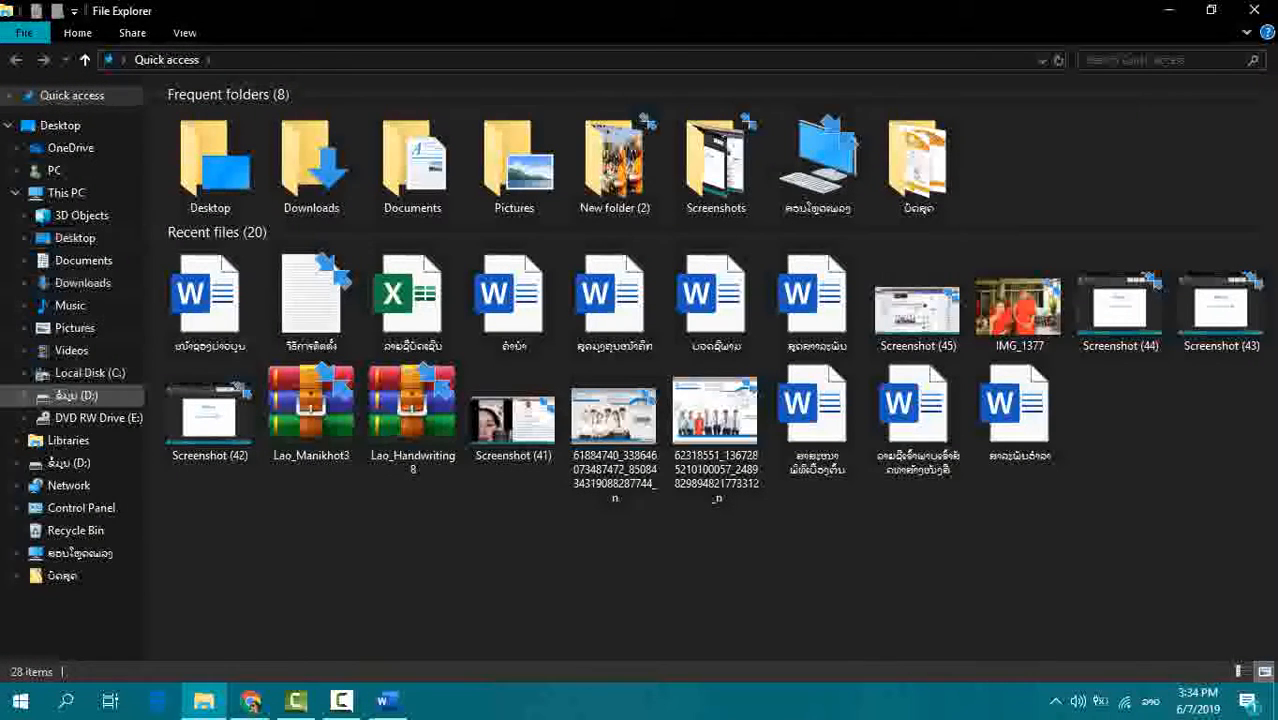
pyautogui.click(76, 395)
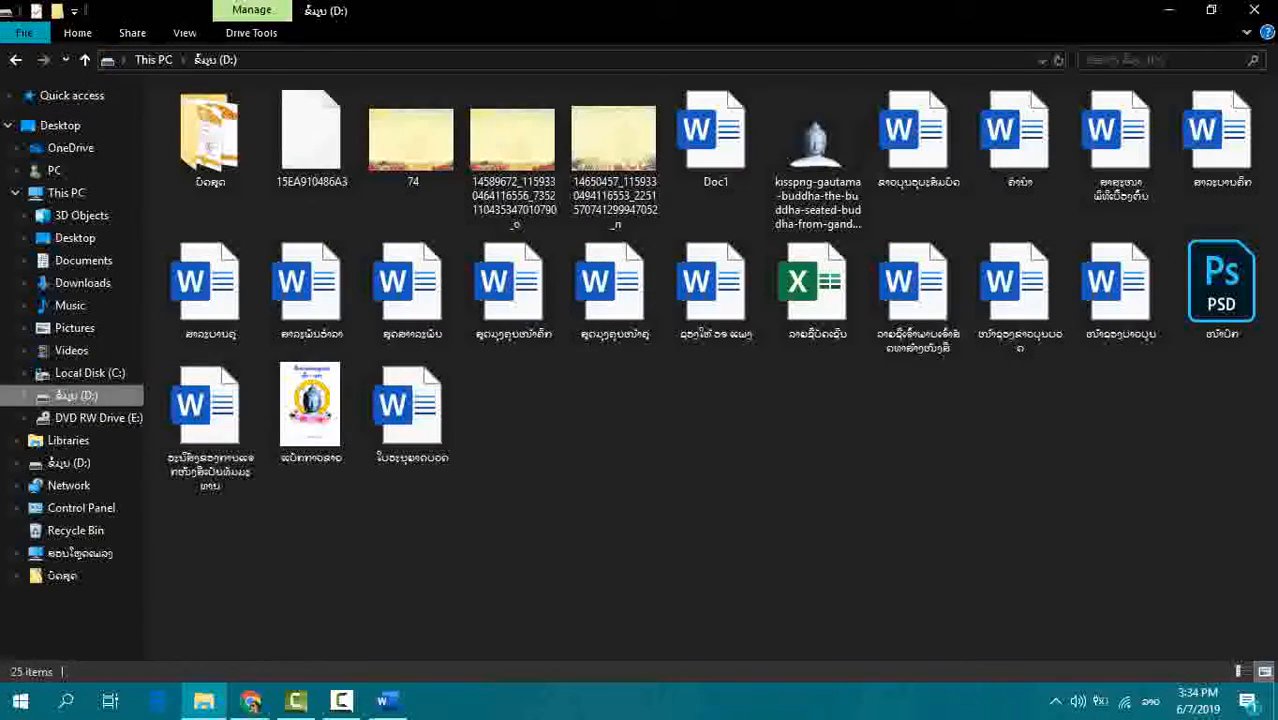
pyautogui.doubleClick(818, 290)
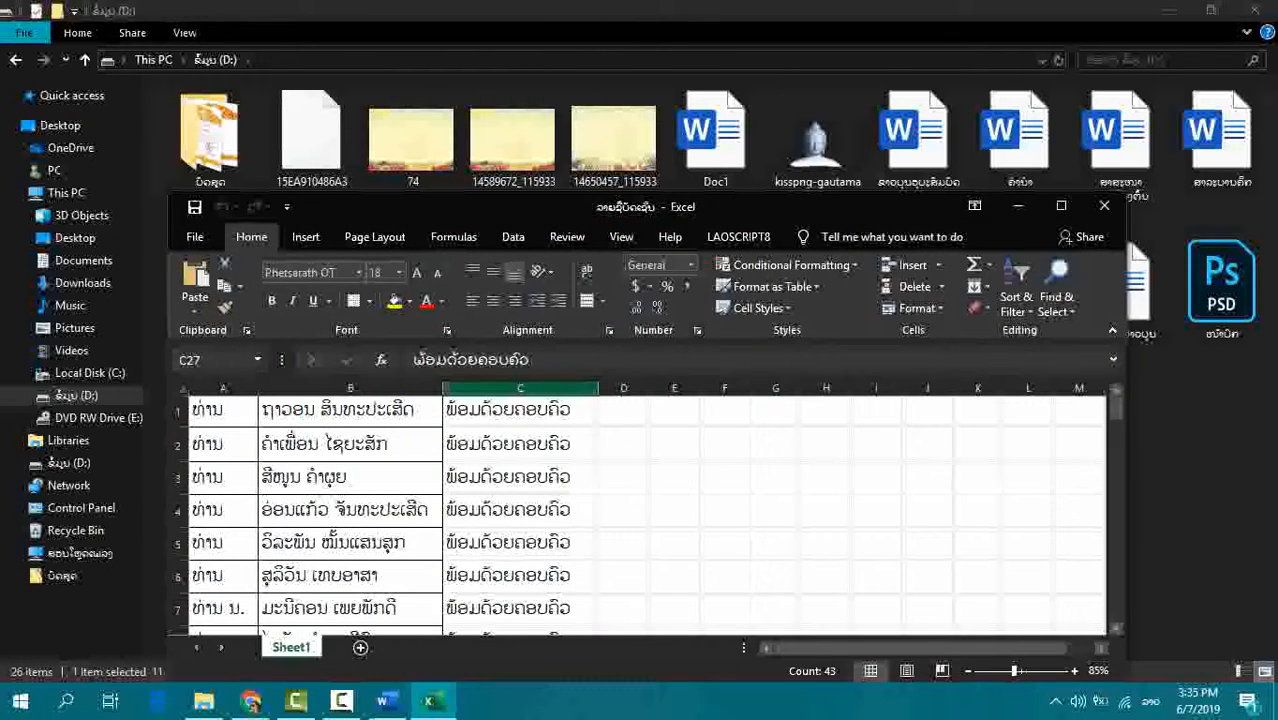
pyautogui.moveTo(750, 207); pyautogui.dragTo(745, 1)
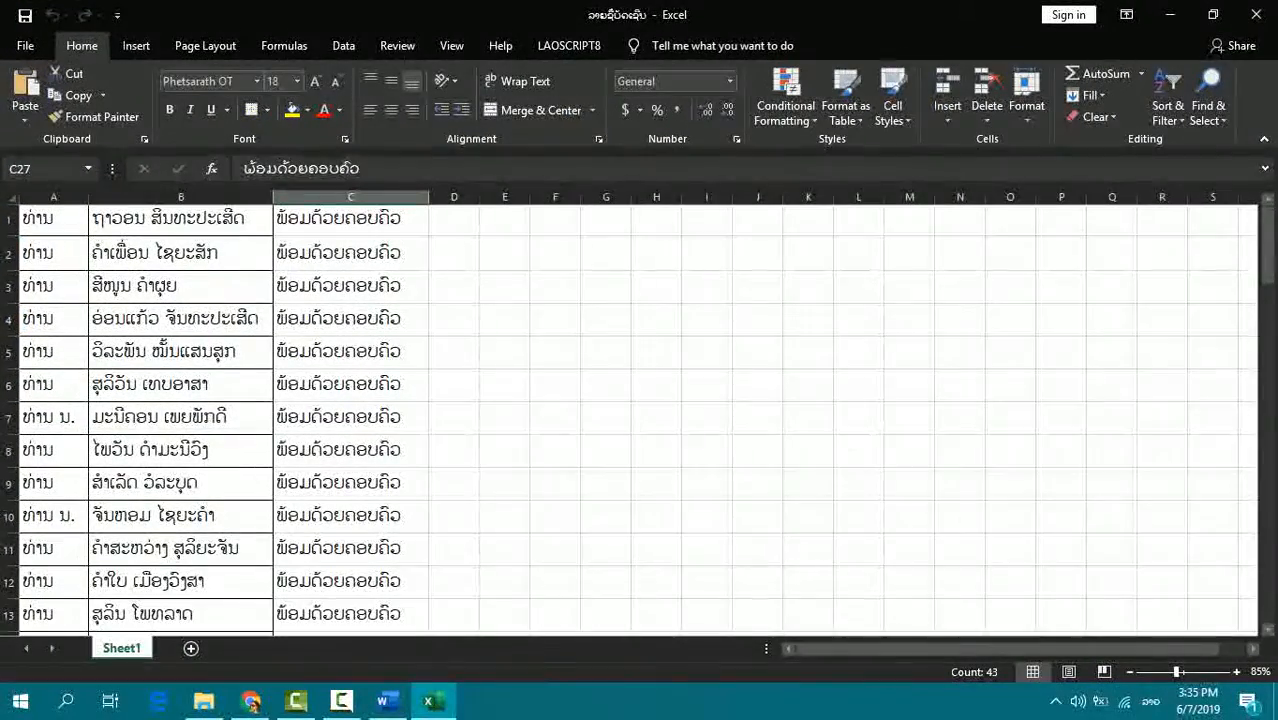
# Apply all borders to the whole guest list in A1:C69
pyautogui.scroll(-3, 350, 320)
pyautogui.scroll(3, 350, 320)
pyautogui.click(350, 320)
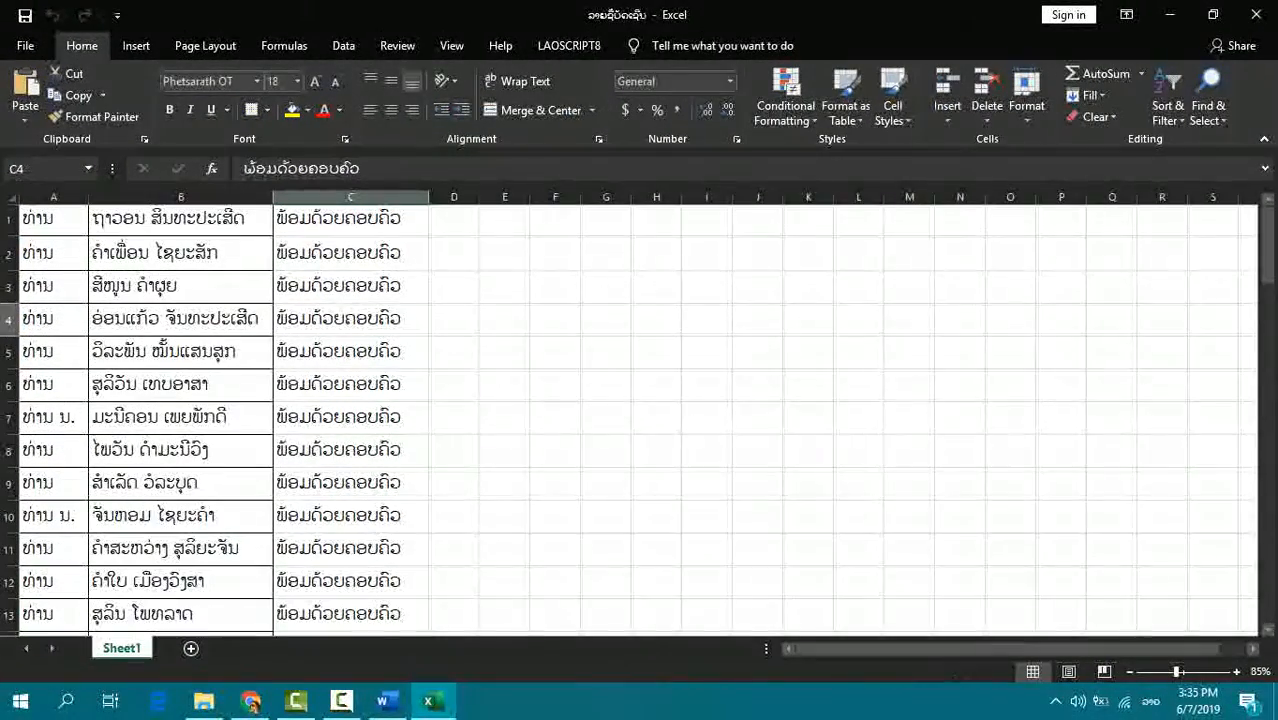
pyautogui.click(350, 219)
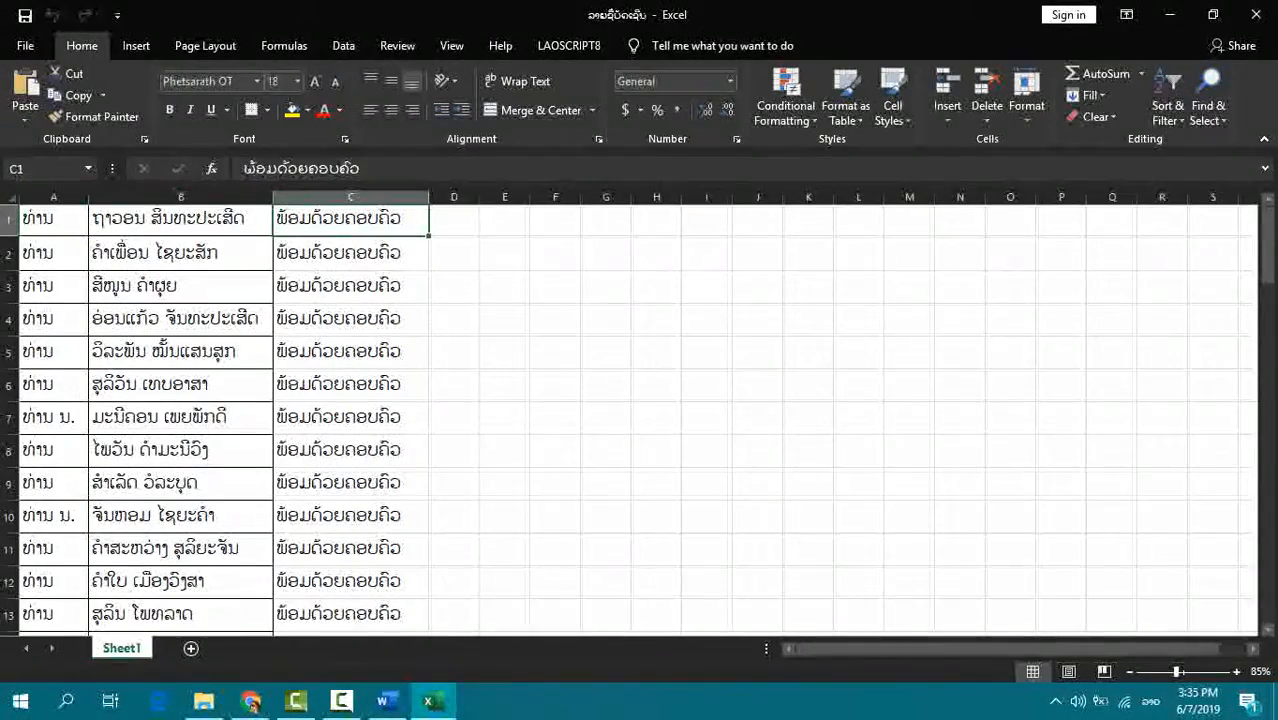
pyautogui.moveTo(40, 218); pyautogui.dragTo(428, 564)
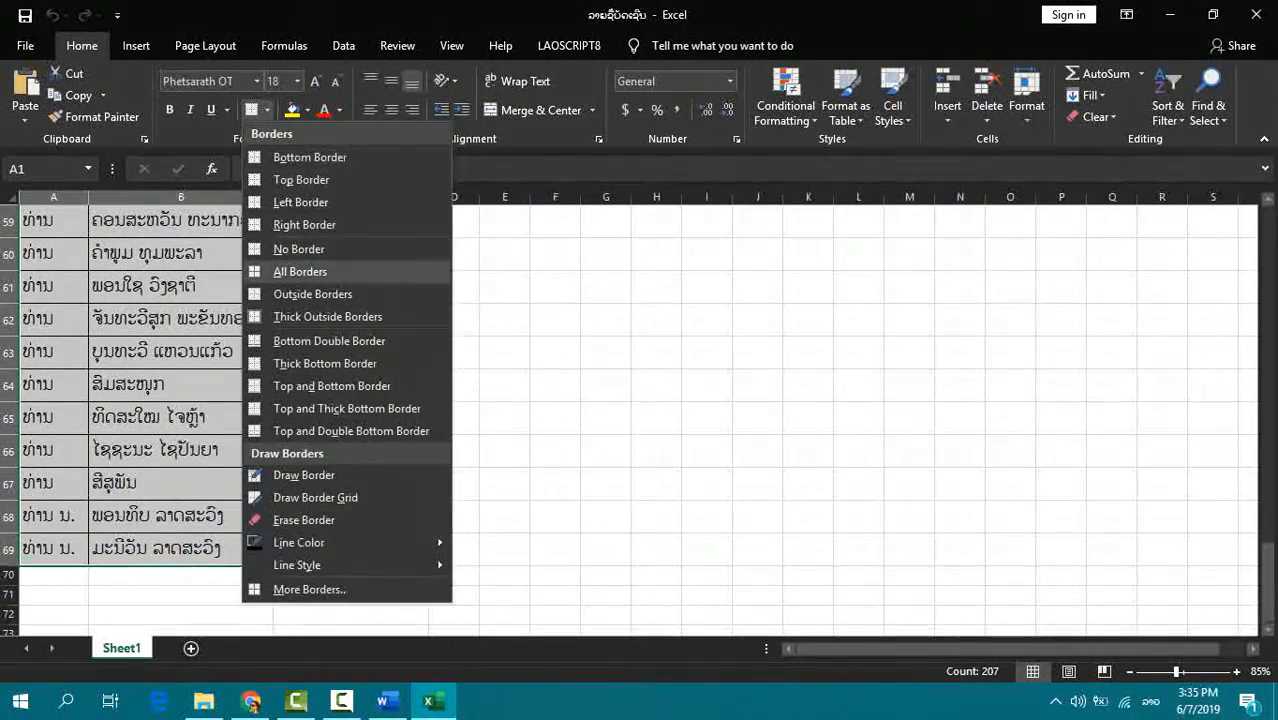
pyautogui.click(300, 271)
pyautogui.scroll(20, 300, 271)
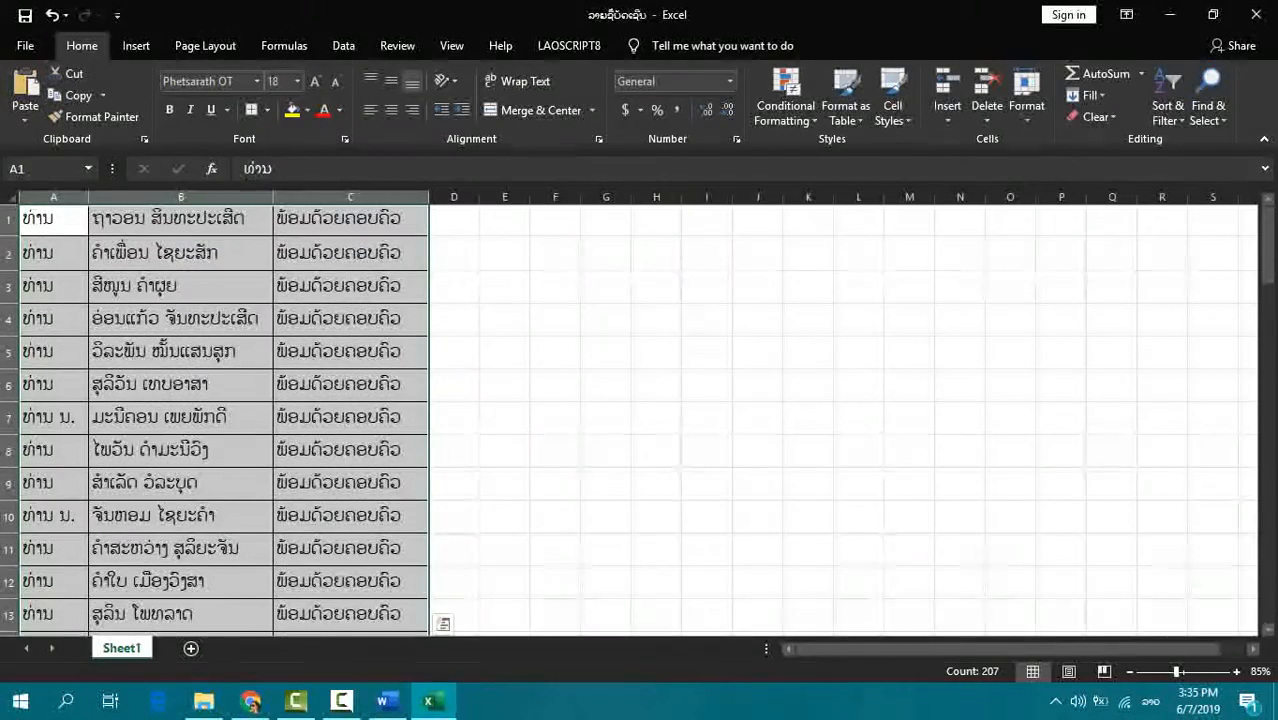
# Examine the title, guest-name and family-phrase columns in the first rows of the guest list
pyautogui.click(350, 351)
pyautogui.click(54, 219)
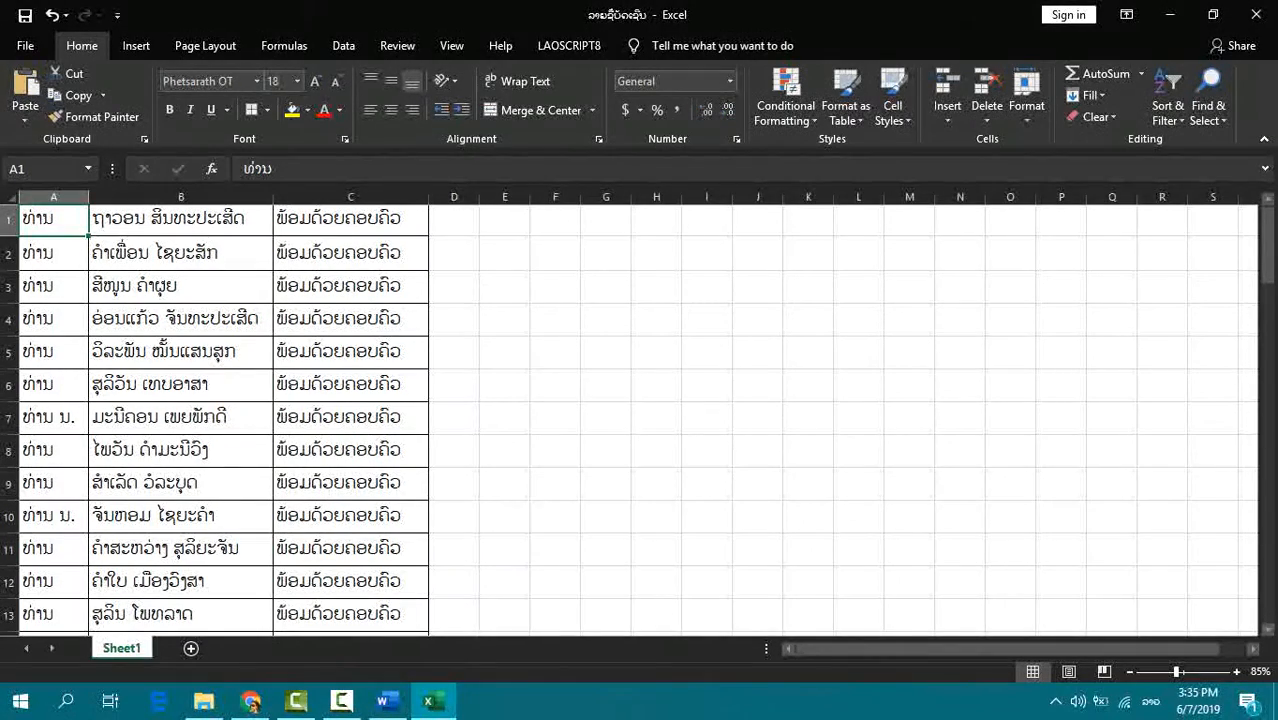
pyautogui.click(181, 219)
pyautogui.click(350, 219)
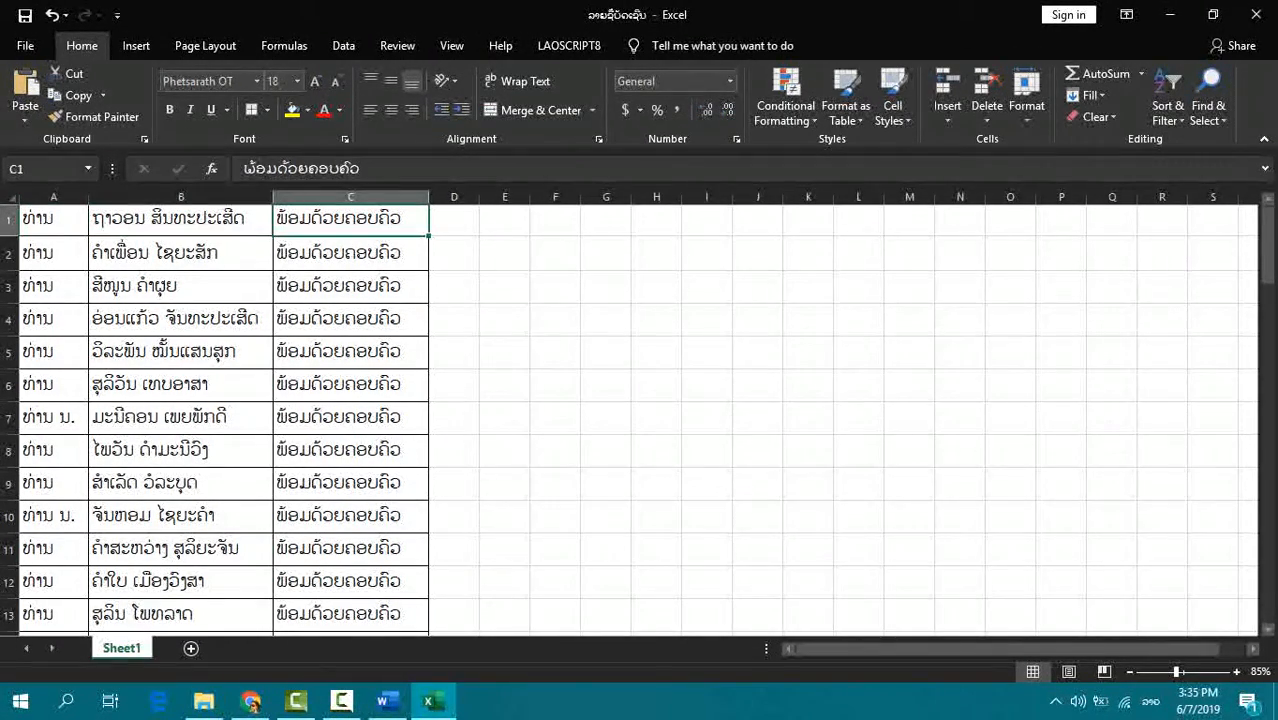
pyautogui.click(54, 219)
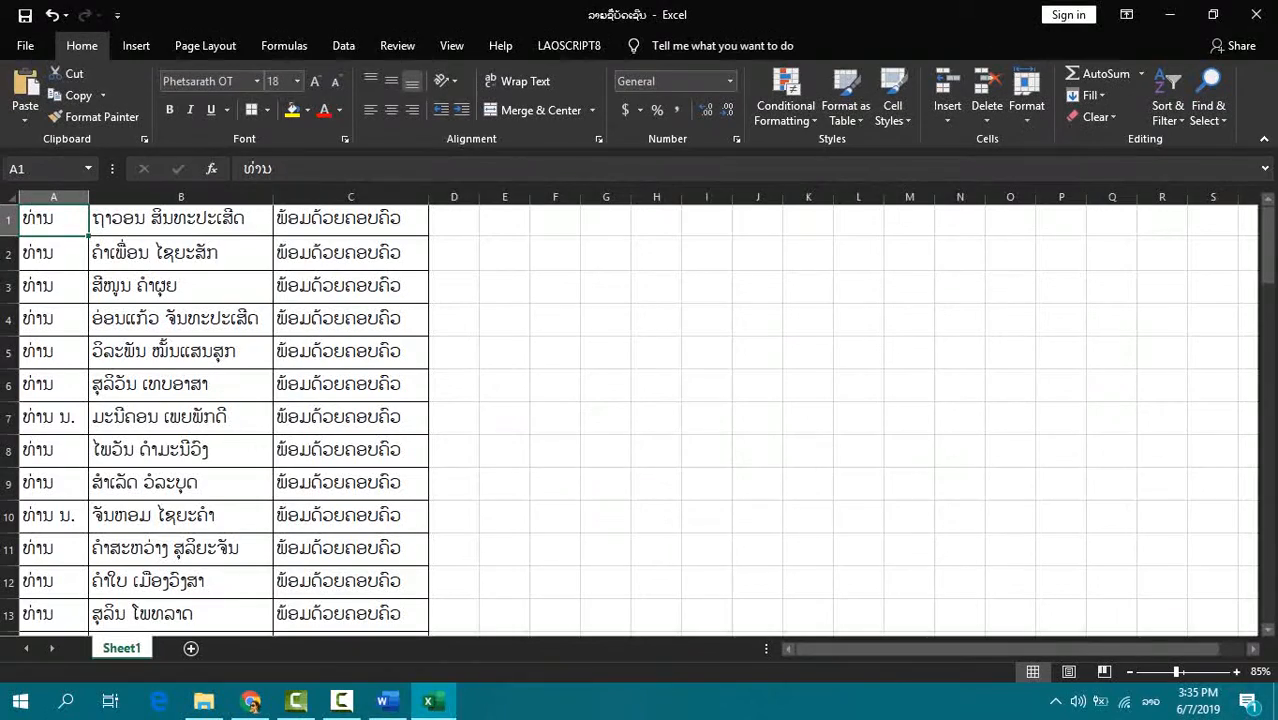
pyautogui.click(178, 250)
pyautogui.click(55, 220)
# Save and close the guest list workbook, close File Explorer and return to the Word envelope
pyautogui.click(25, 14)
pyautogui.click(1256, 14)
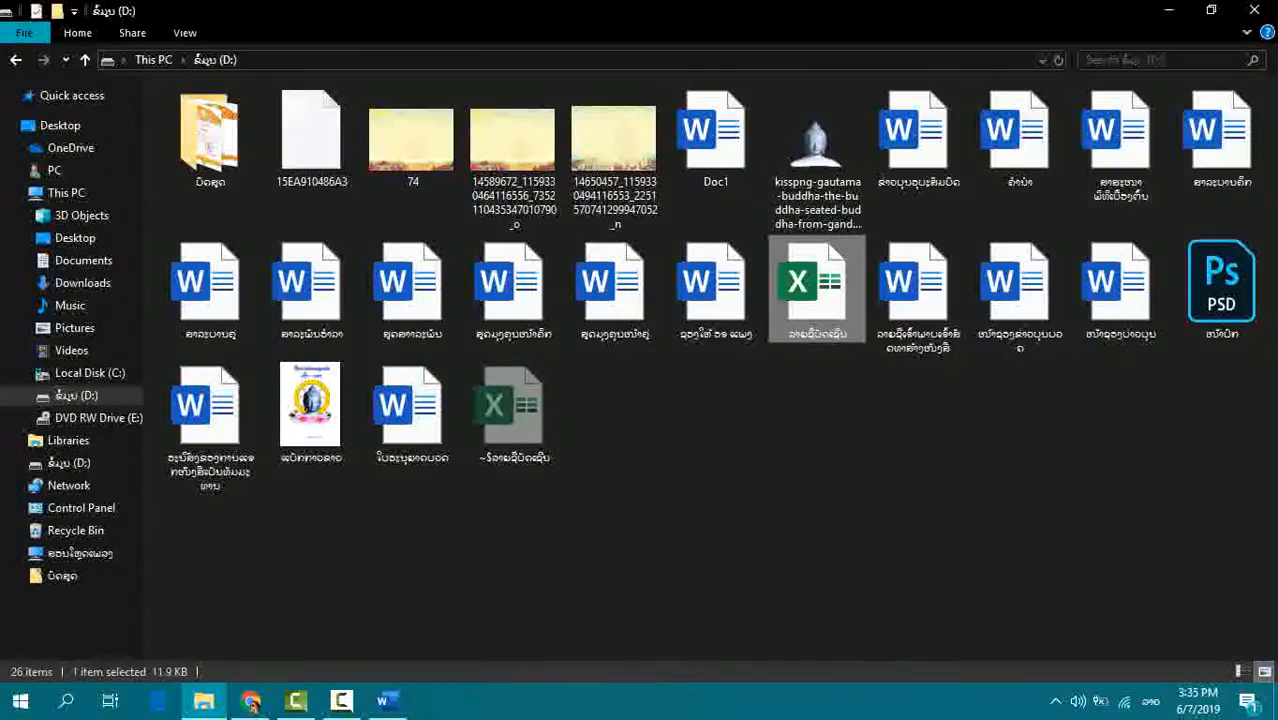
pyautogui.click(1254, 10)
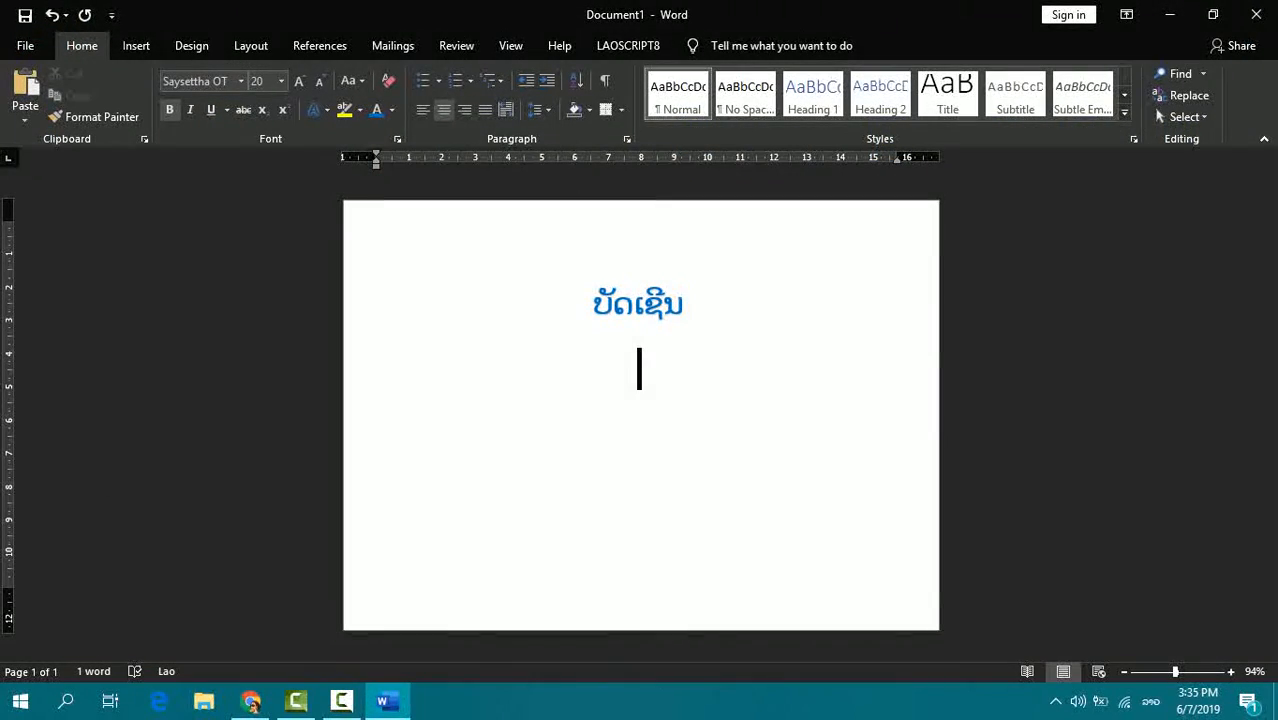
# Use the existing workbook "ລາຍຊື່ບັດເຊີນ" on the D: drive as the mail merge recipient list and accept its sheet
pyautogui.click(392, 45)
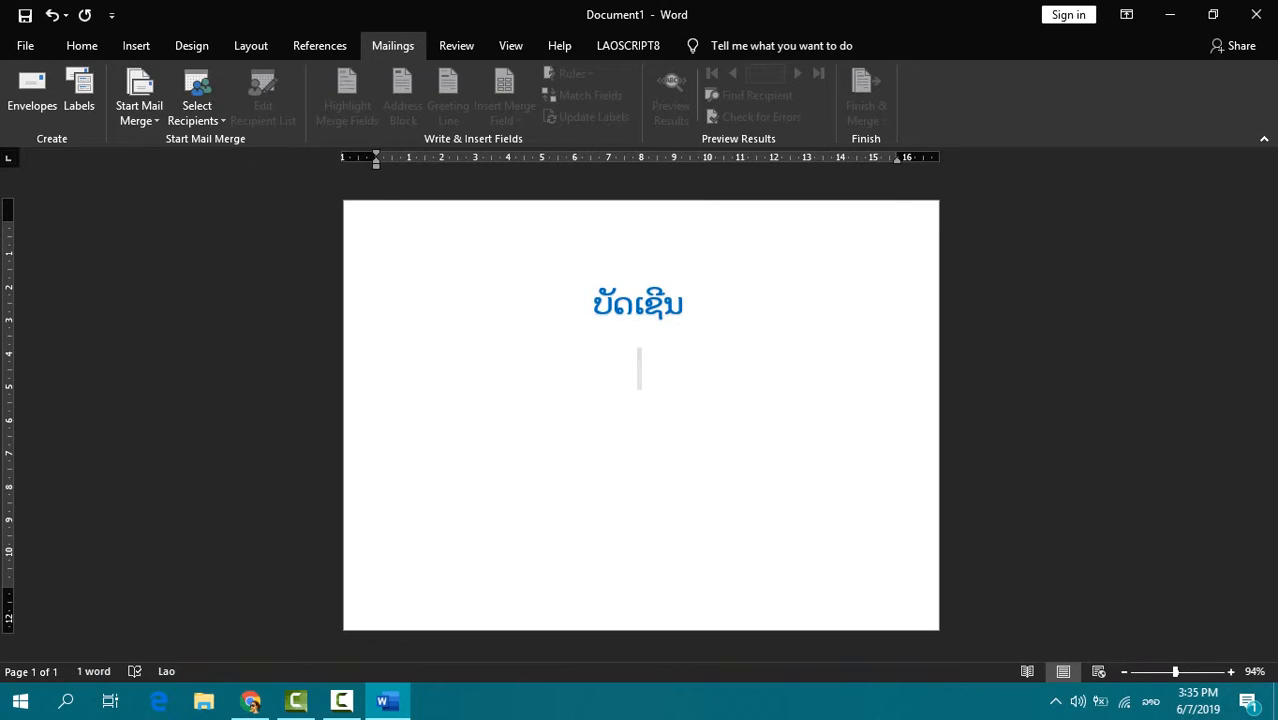
pyautogui.click(197, 105)
pyautogui.click(197, 105)
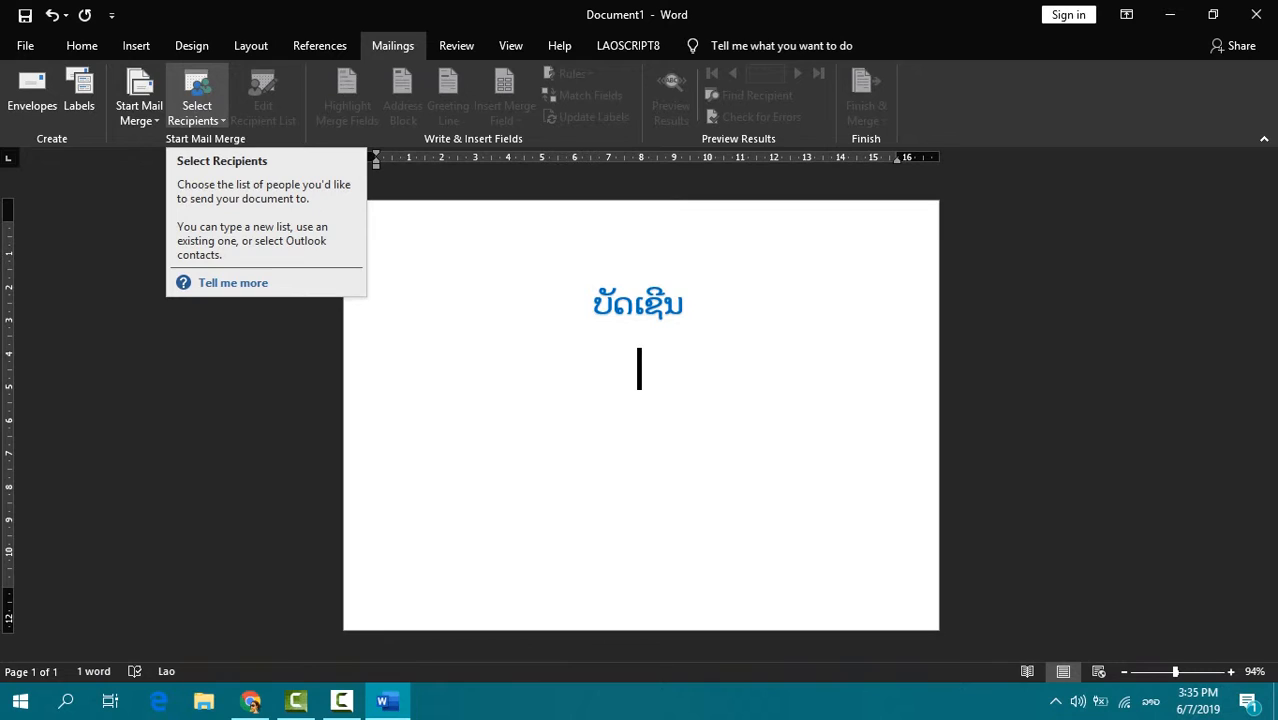
pyautogui.click(197, 105)
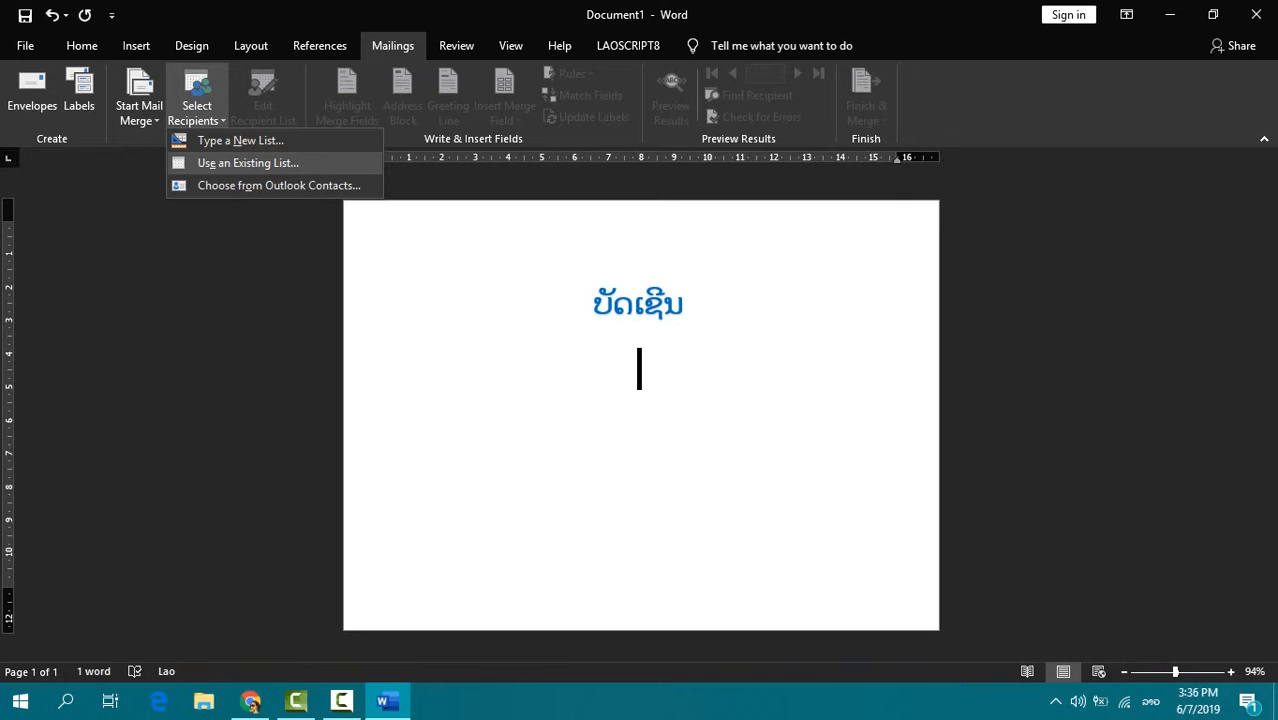
pyautogui.click(248, 162)
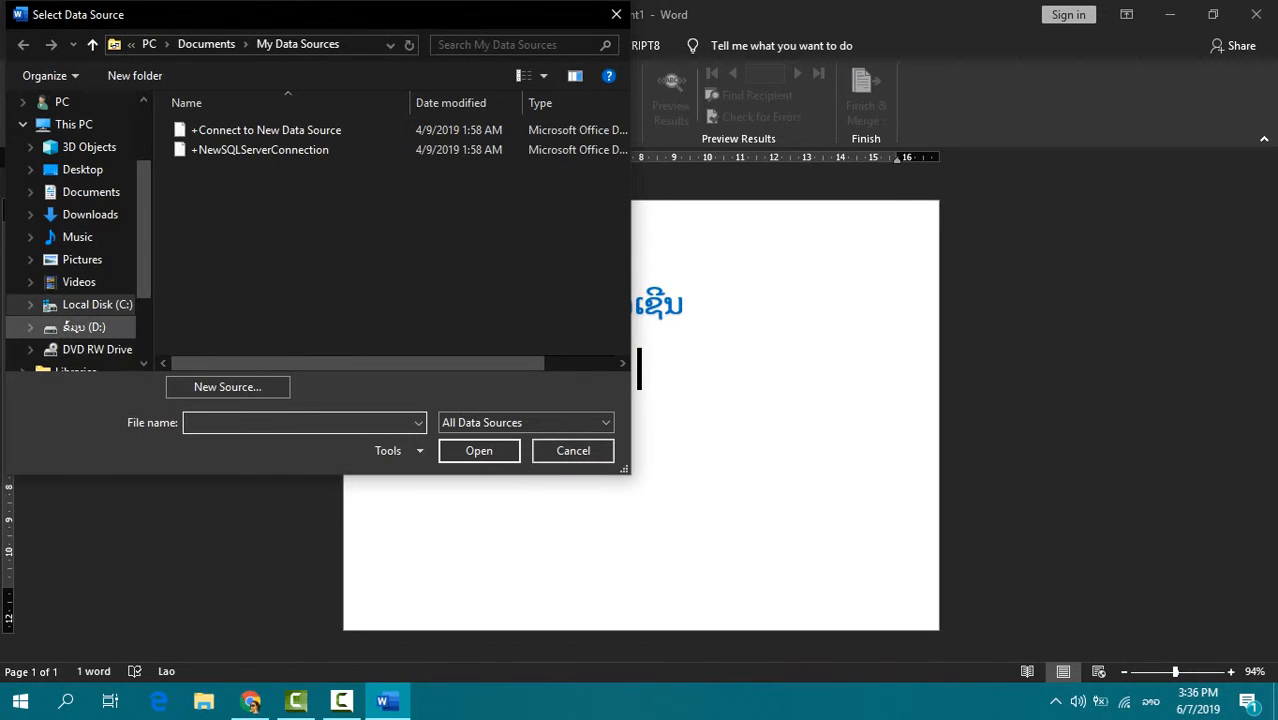
pyautogui.click(84, 327)
pyautogui.scroll(-1, 330, 200)
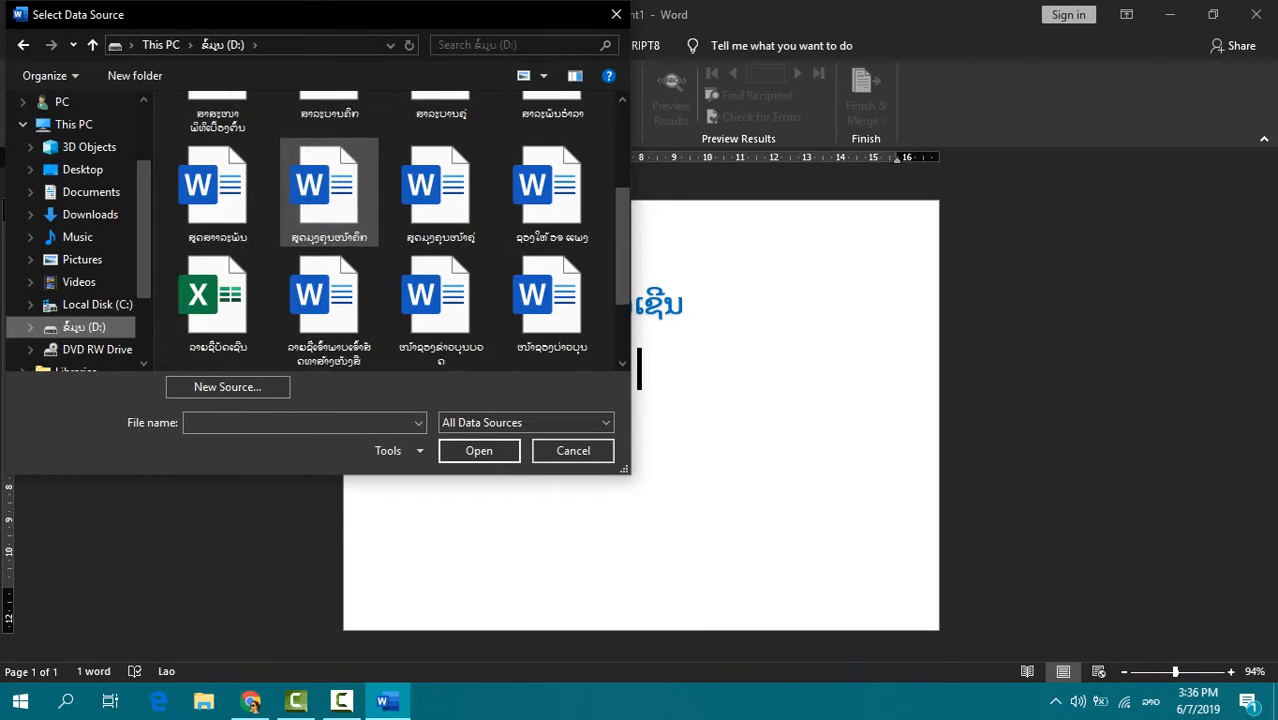
pyautogui.scroll(-1, 330, 200)
pyautogui.click(218, 165)
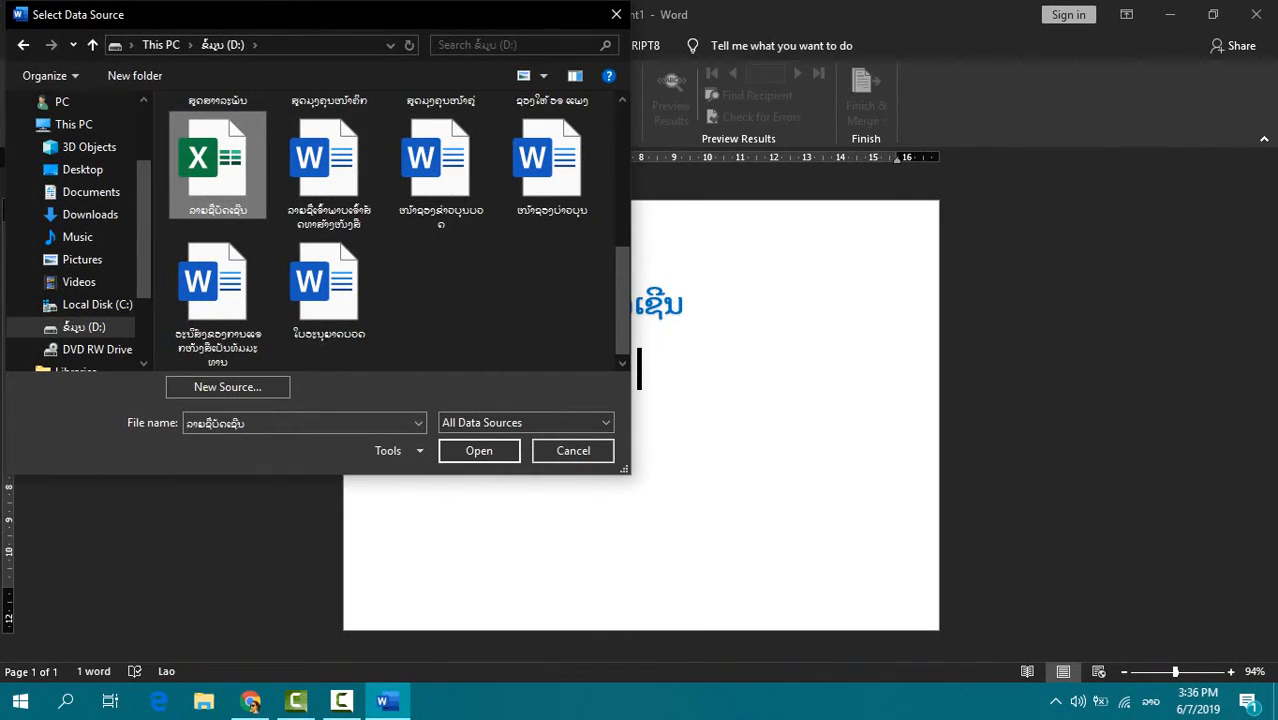
pyautogui.click(479, 450)
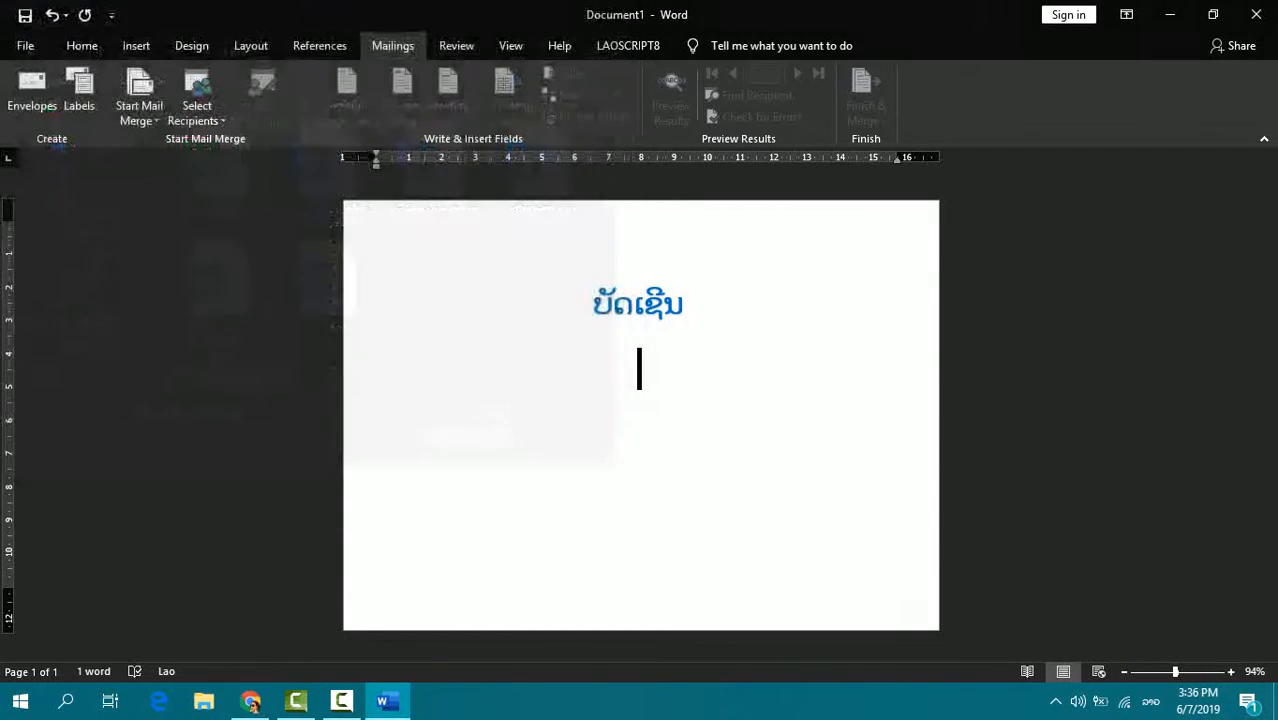
pyautogui.click(741, 416)
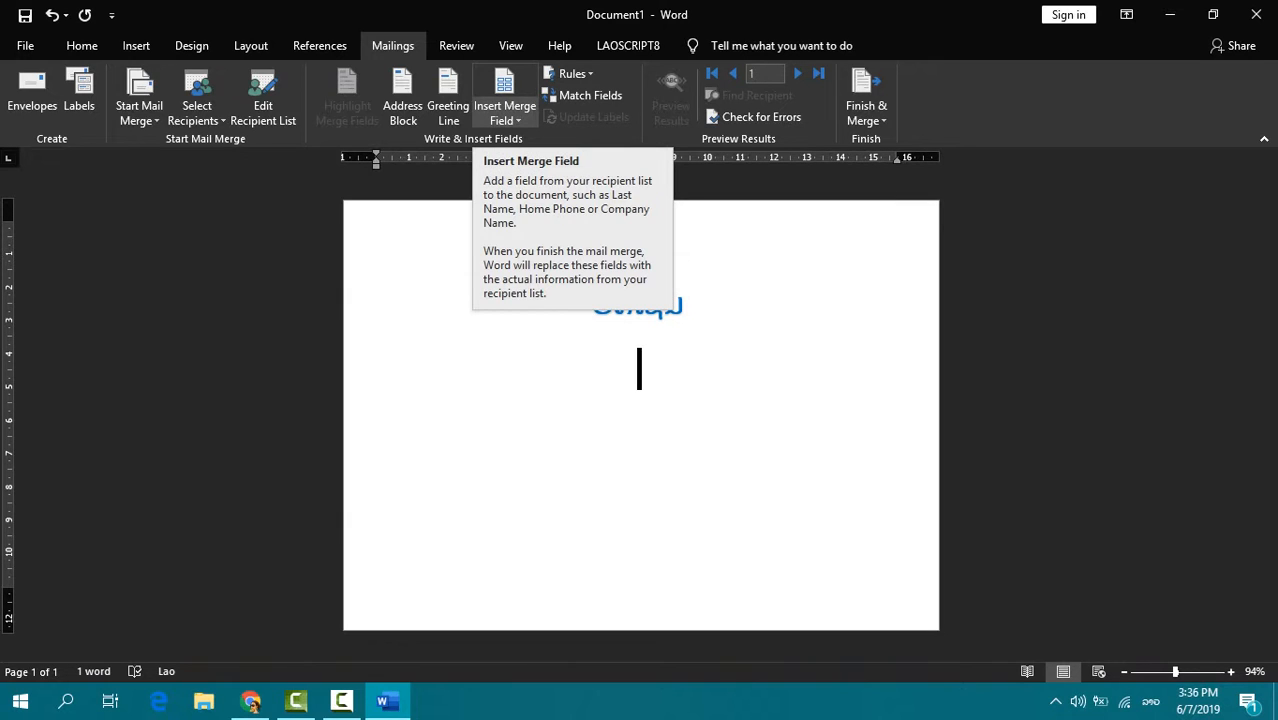
# Insert the "ທ່ານ_", guest-name and "ພ້ອມດ້ວຍຄອບຄົວ" merge fields on the line below the heading and preview the results
pyautogui.click(505, 112)
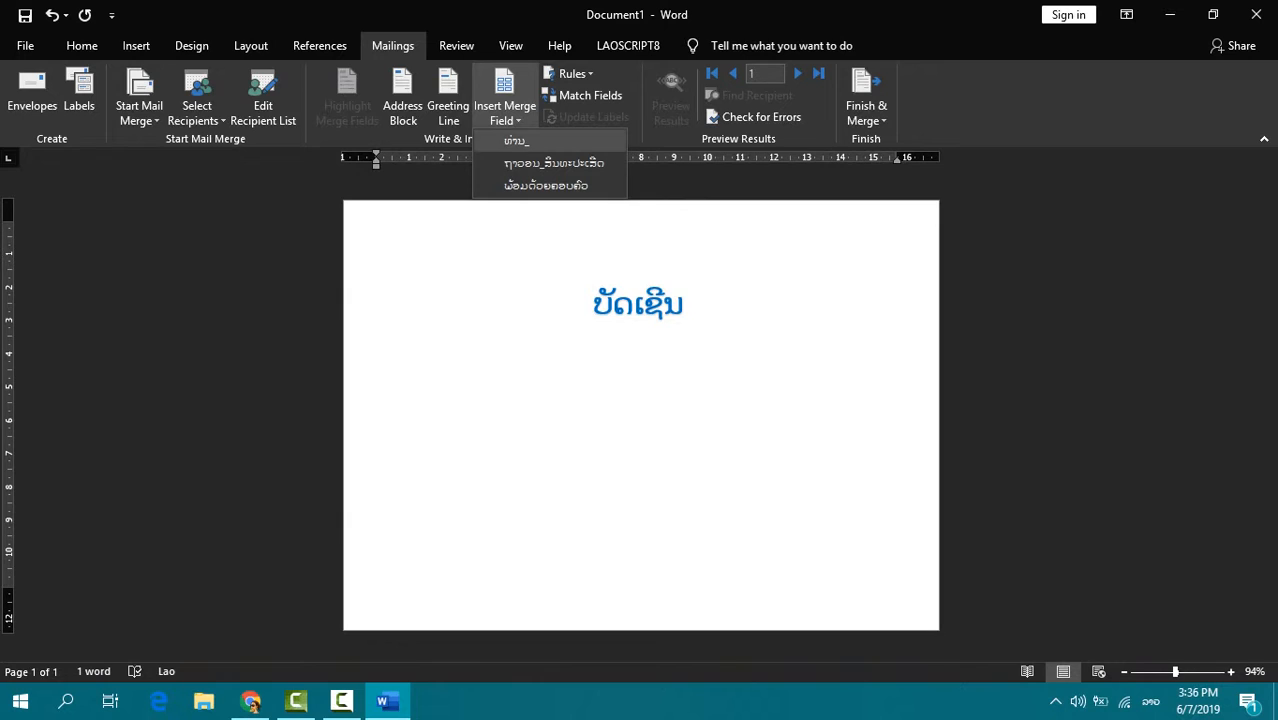
pyautogui.click(517, 141)
pyautogui.click(505, 112)
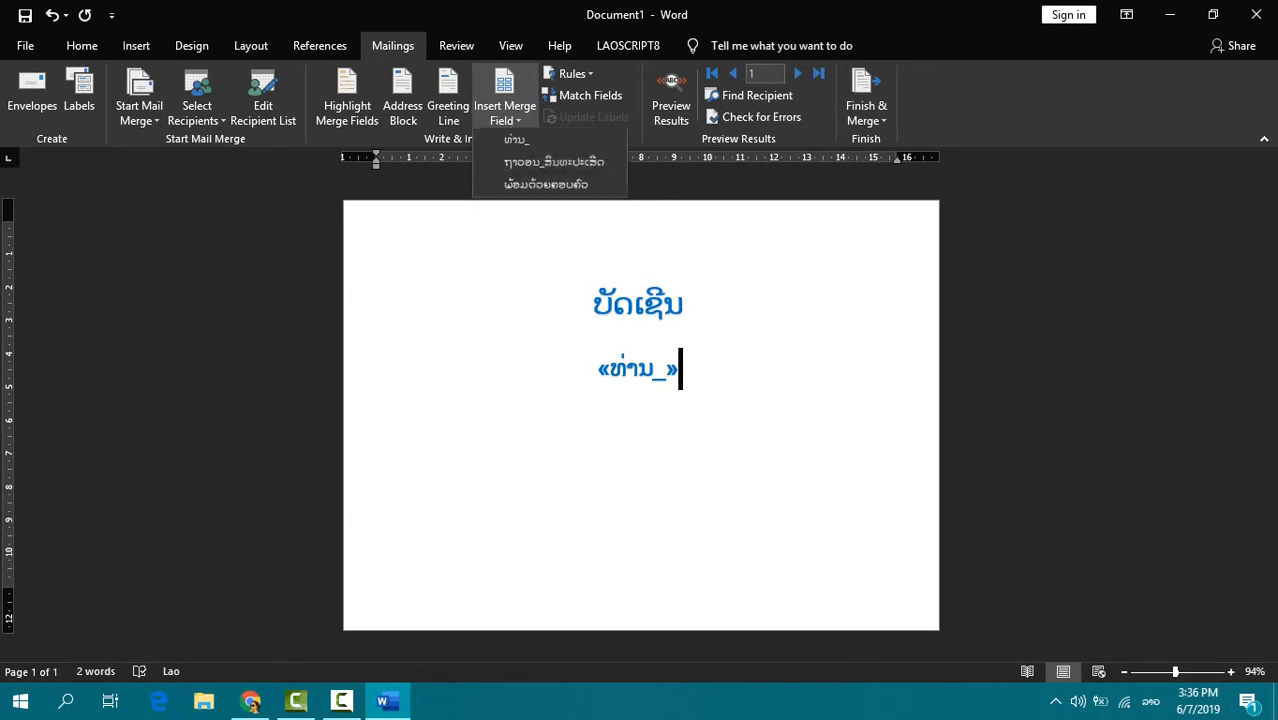
pyautogui.click(554, 162)
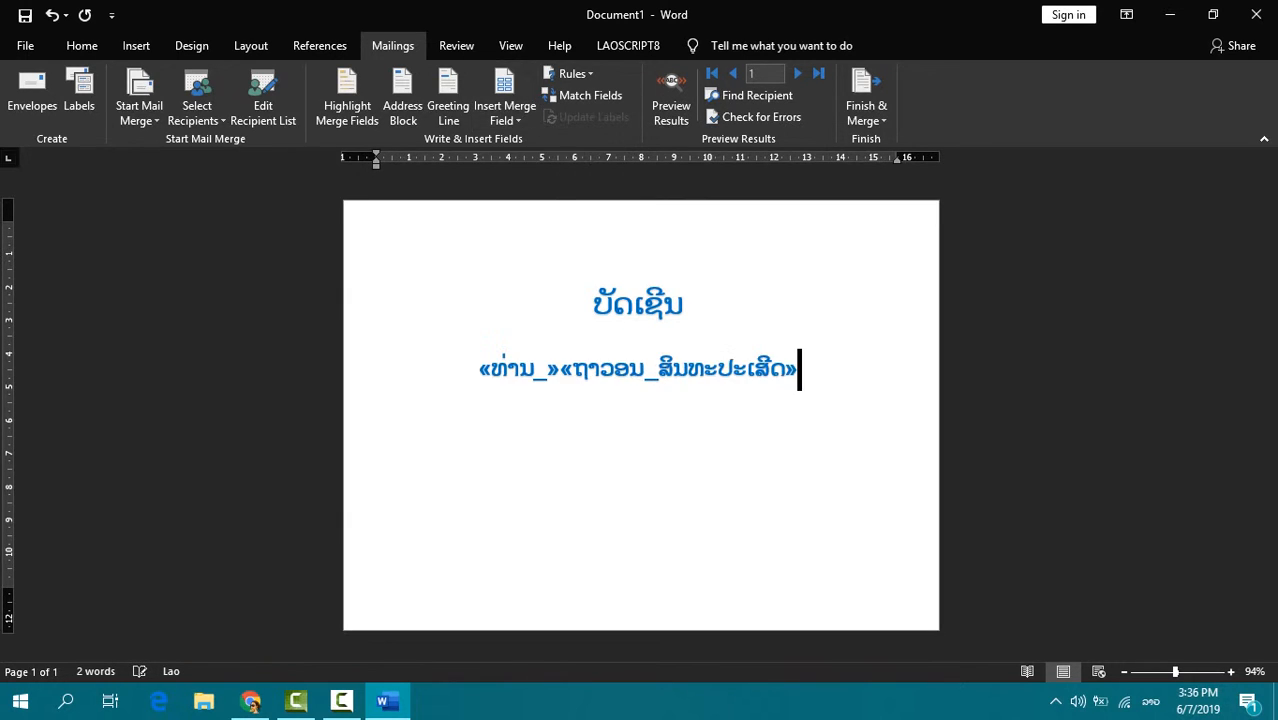
pyautogui.click(505, 112)
pyautogui.click(546, 185)
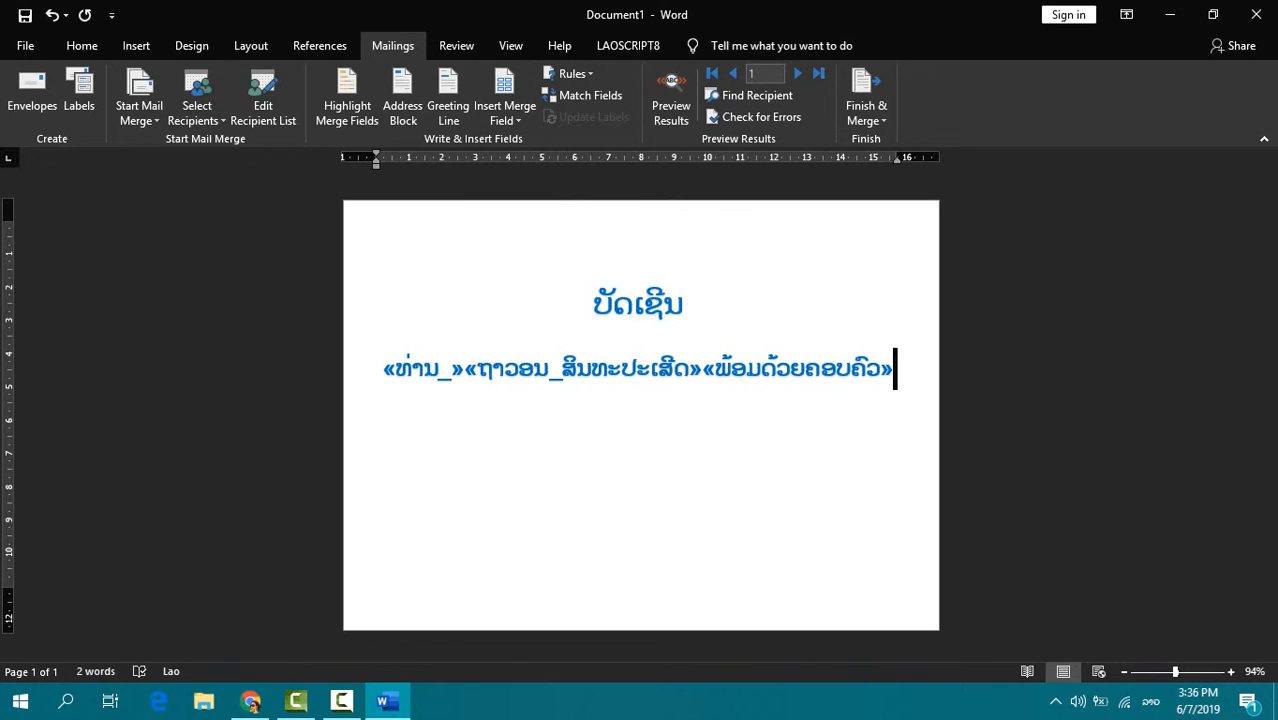
pyautogui.click(672, 82)
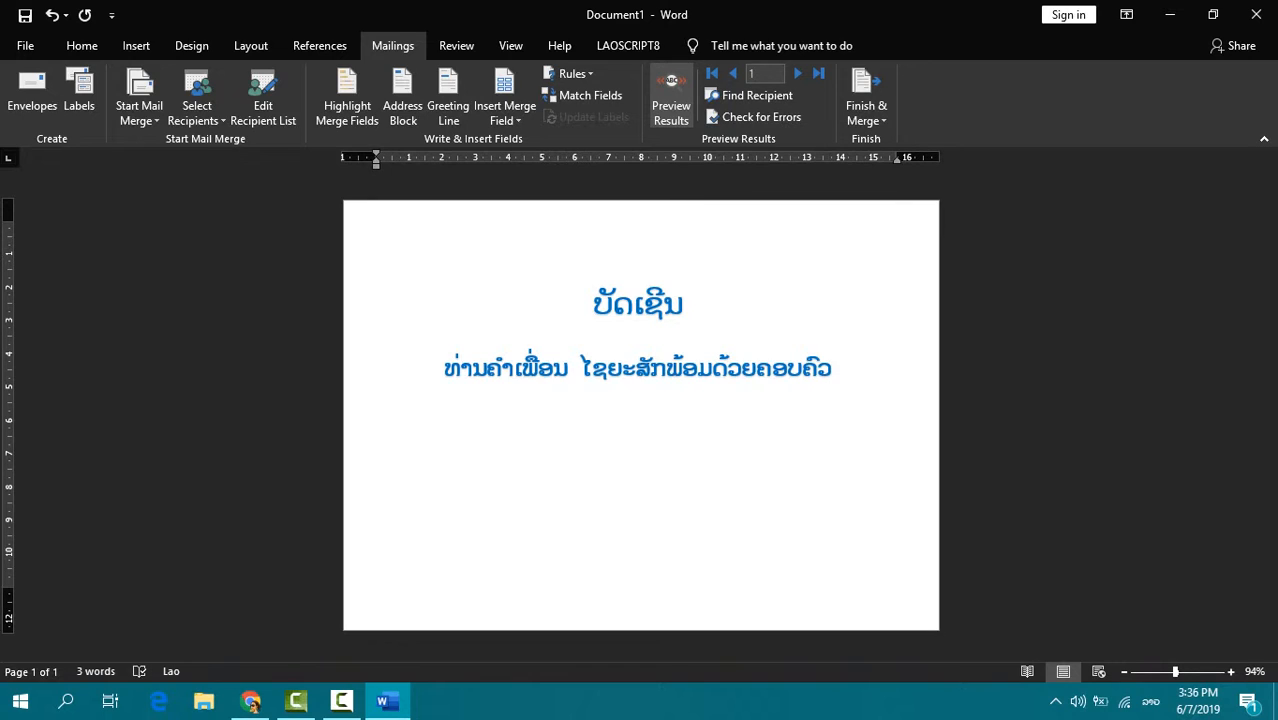
# Insert a space between the title, guest-name and family-phrase merge fields and compare the field codes with the previewed results
pyautogui.click(490, 369)
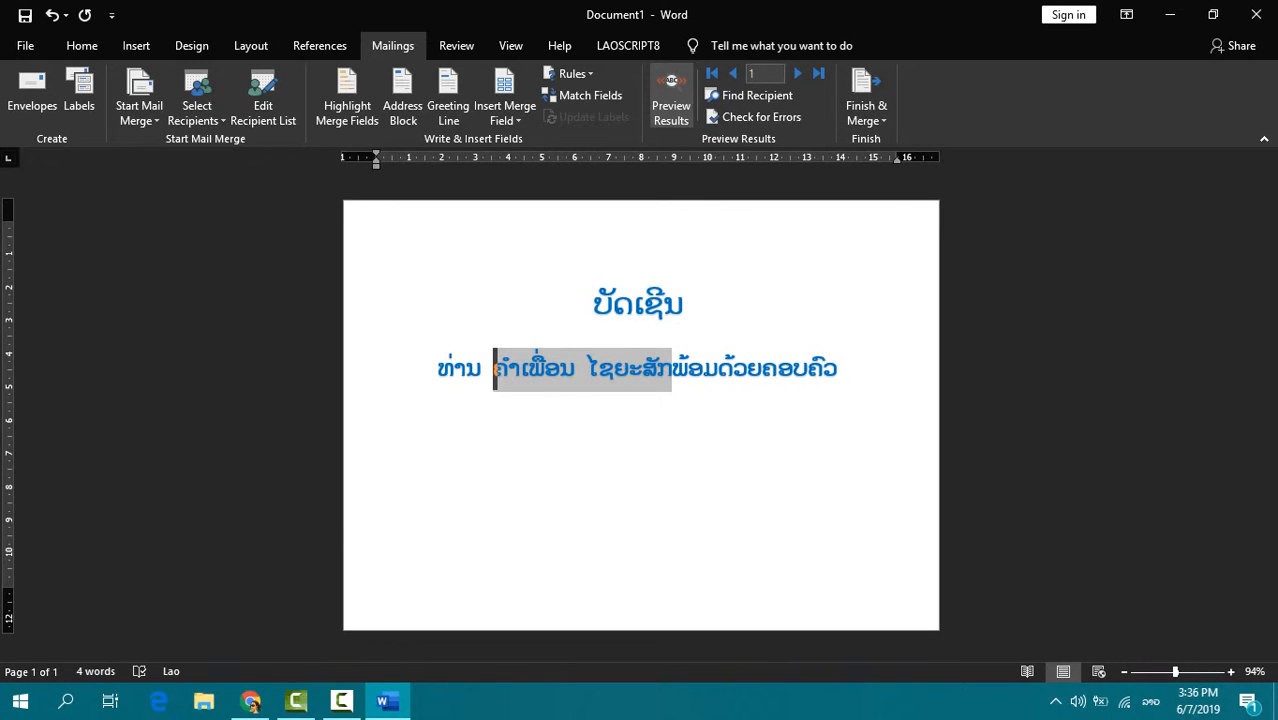
pyautogui.click(673, 369)
pyautogui.click(25, 15)
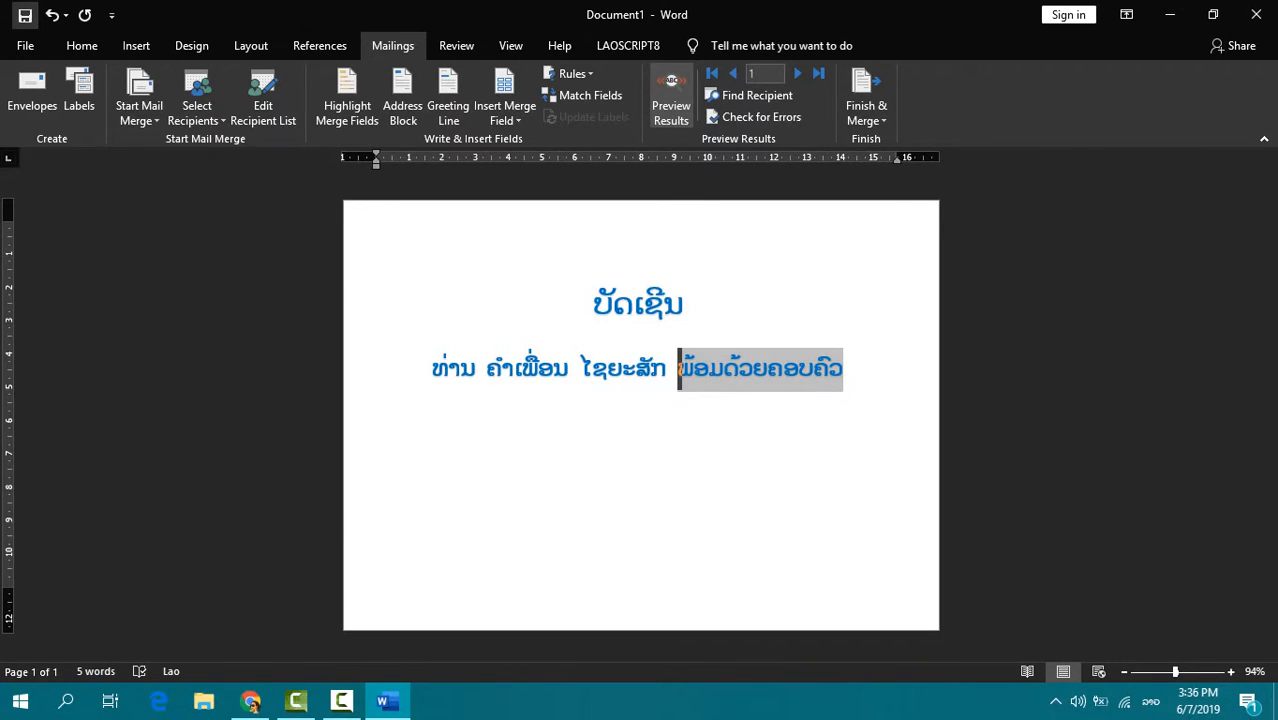
pyautogui.press('Escape')
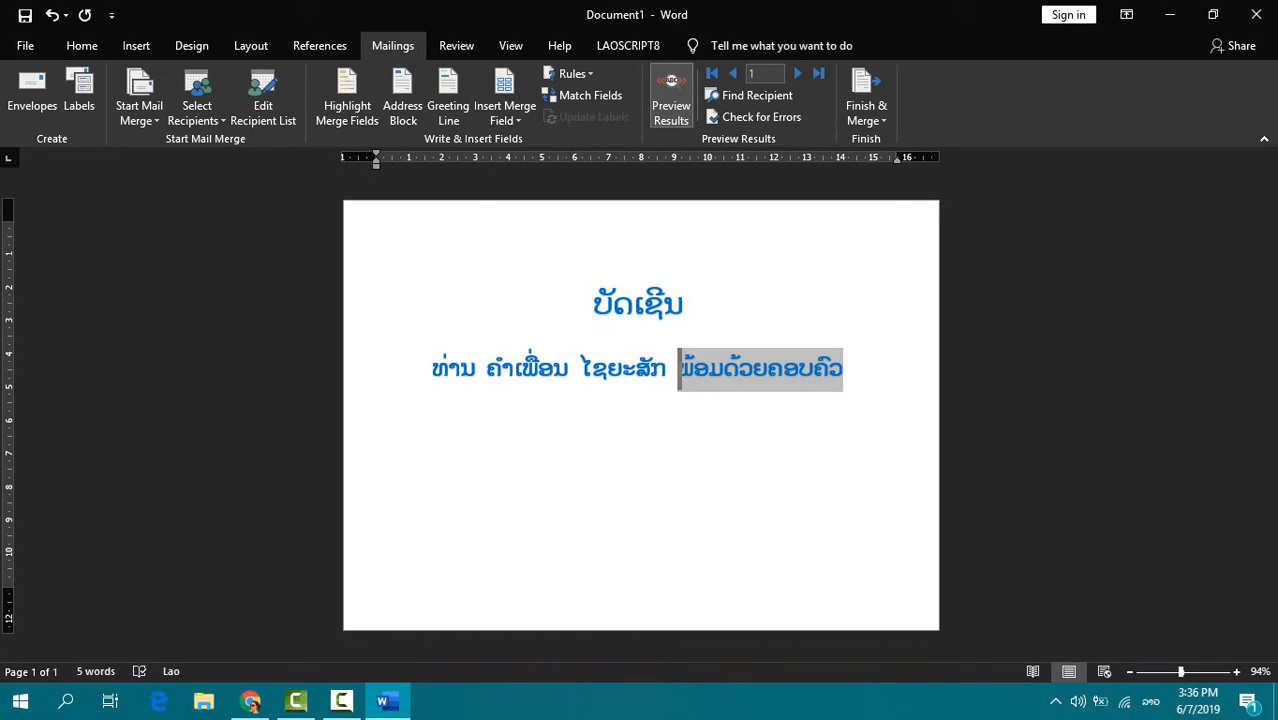
pyautogui.click(671, 95)
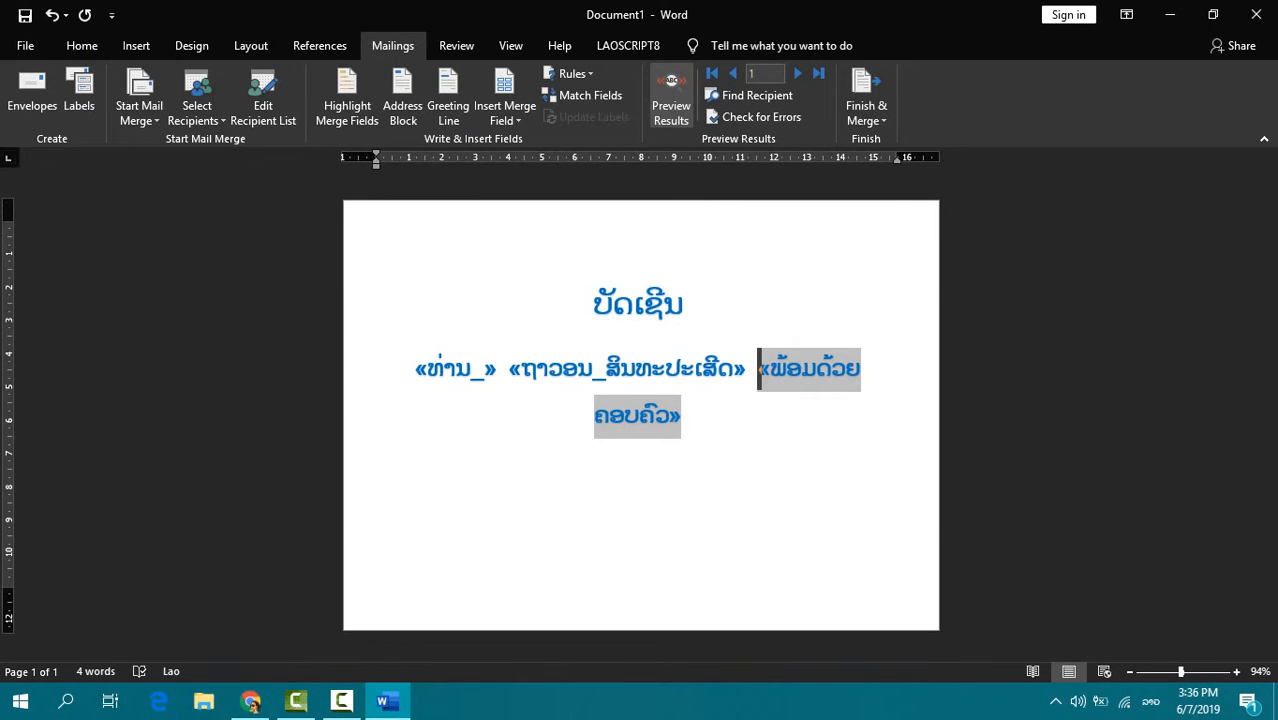
pyautogui.click(671, 95)
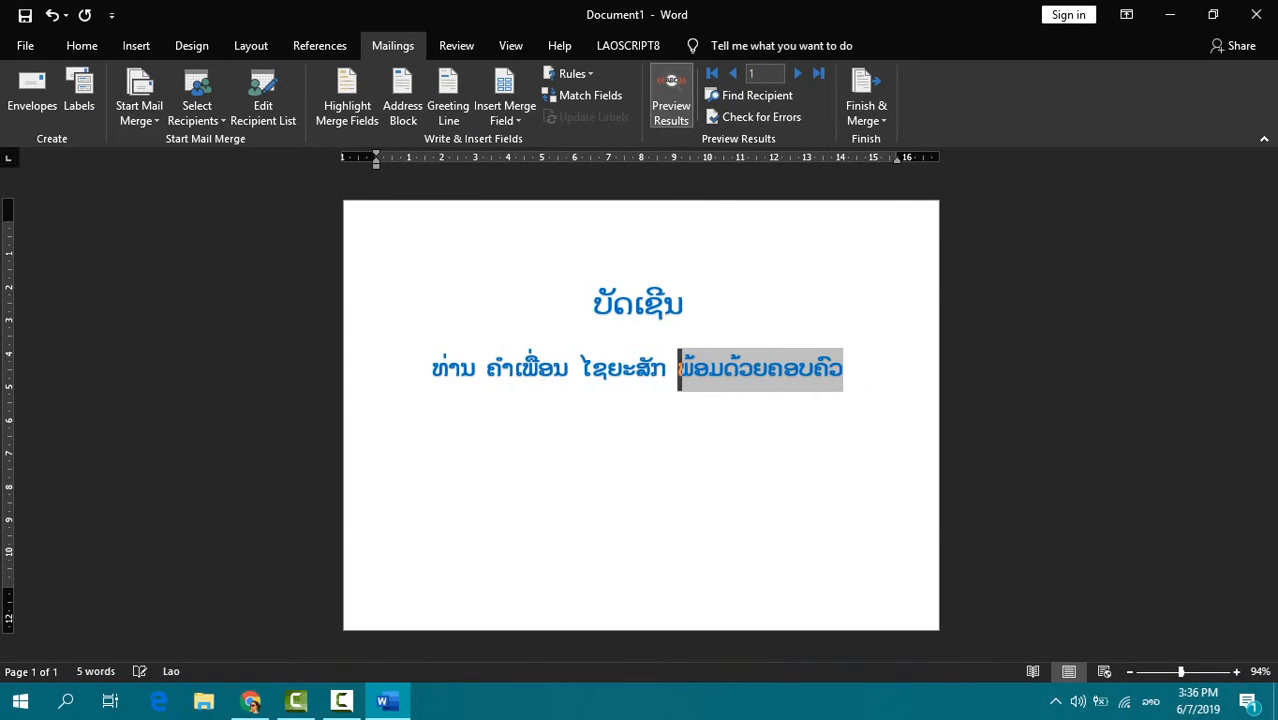
pyautogui.click(671, 95)
pyautogui.click(671, 95)
# Set the font size of the whole merged guest line below the heading to 18
pyautogui.click(846, 370)
pyautogui.moveTo(846, 370); pyautogui.dragTo(432, 372)
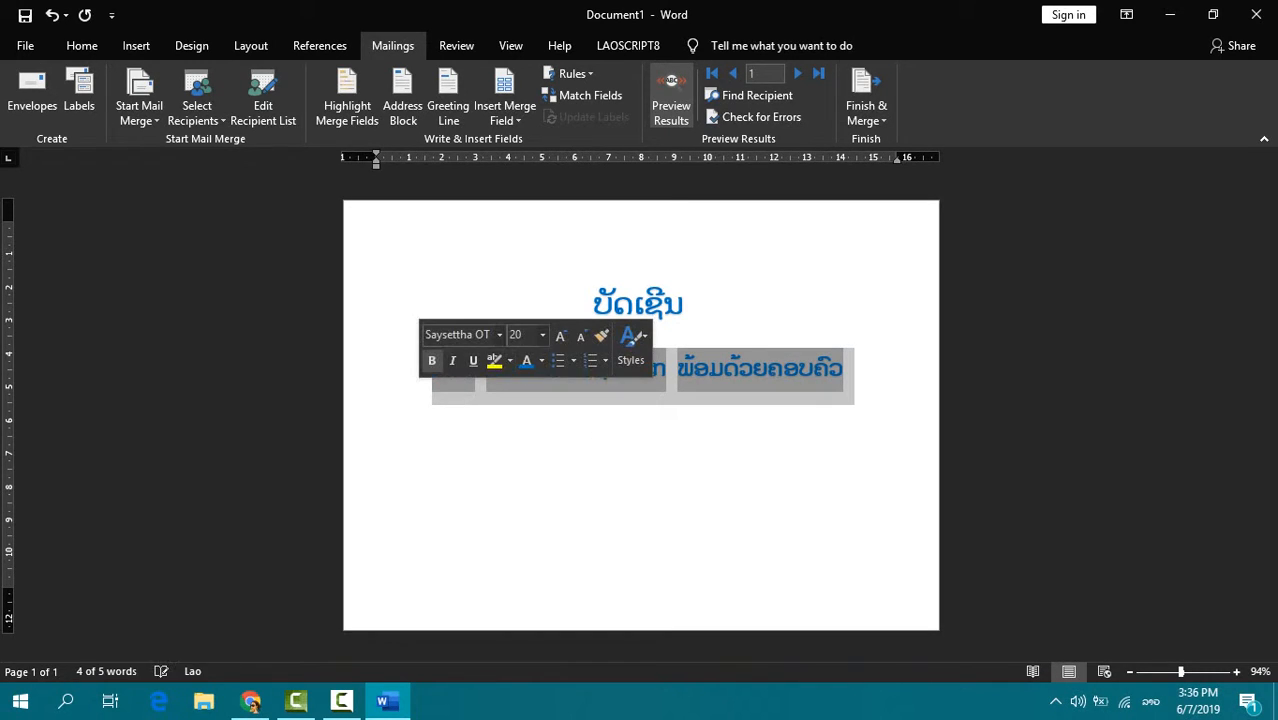
pyautogui.click(516, 334)
pyautogui.write('18')
pyautogui.press('Return')
pyautogui.click(785, 368)
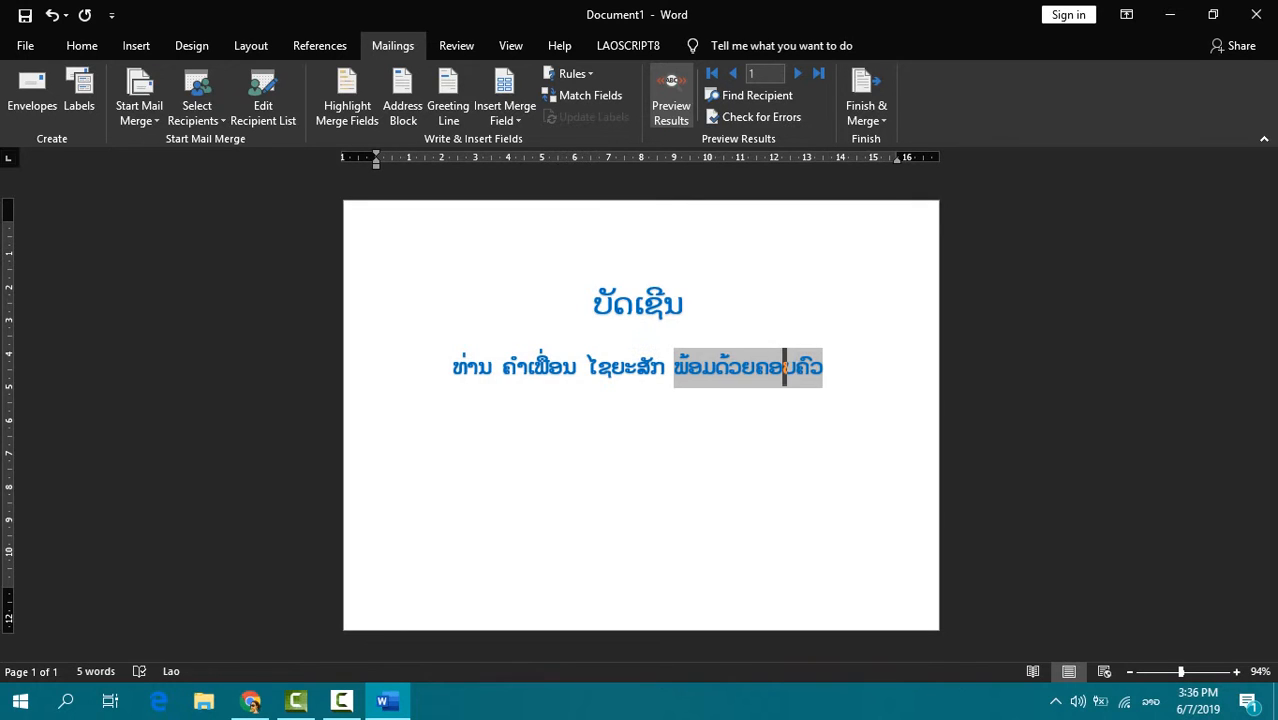
# Switch the guest line between field codes and merged results to check how it fits the envelope
pyautogui.click(671, 95)
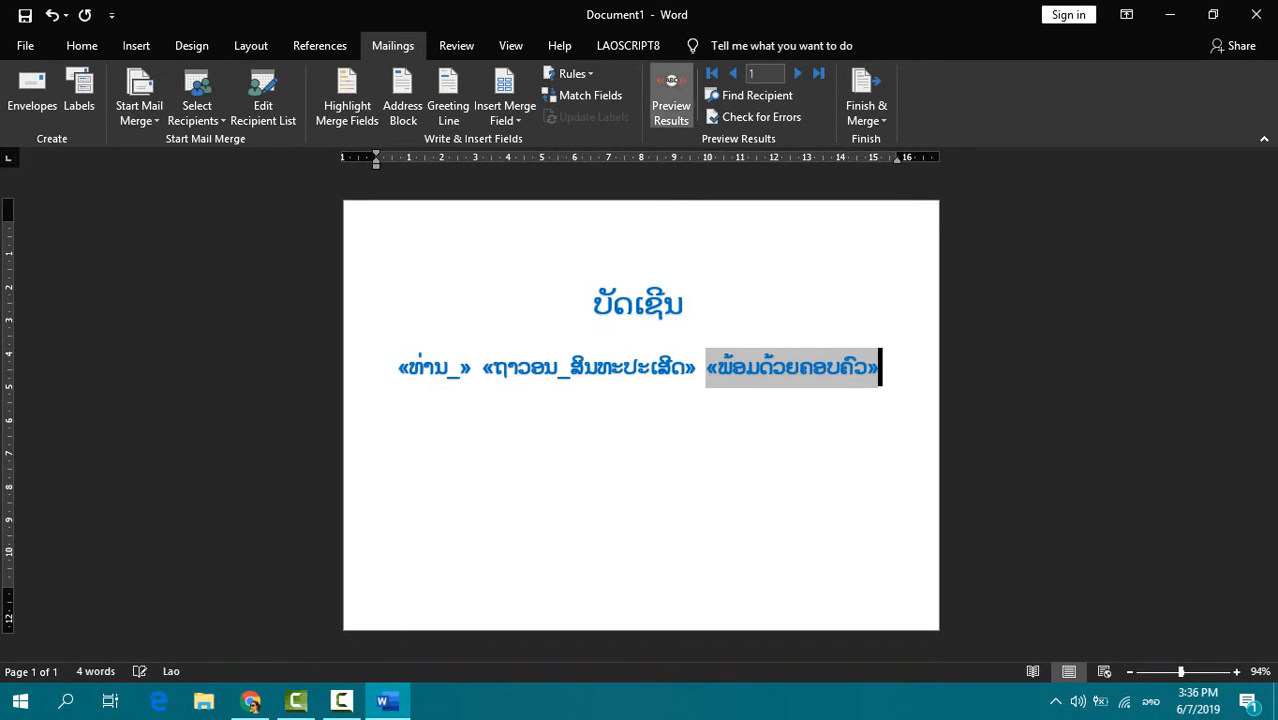
pyautogui.click(671, 95)
pyautogui.click(671, 95)
pyautogui.click(671, 95)
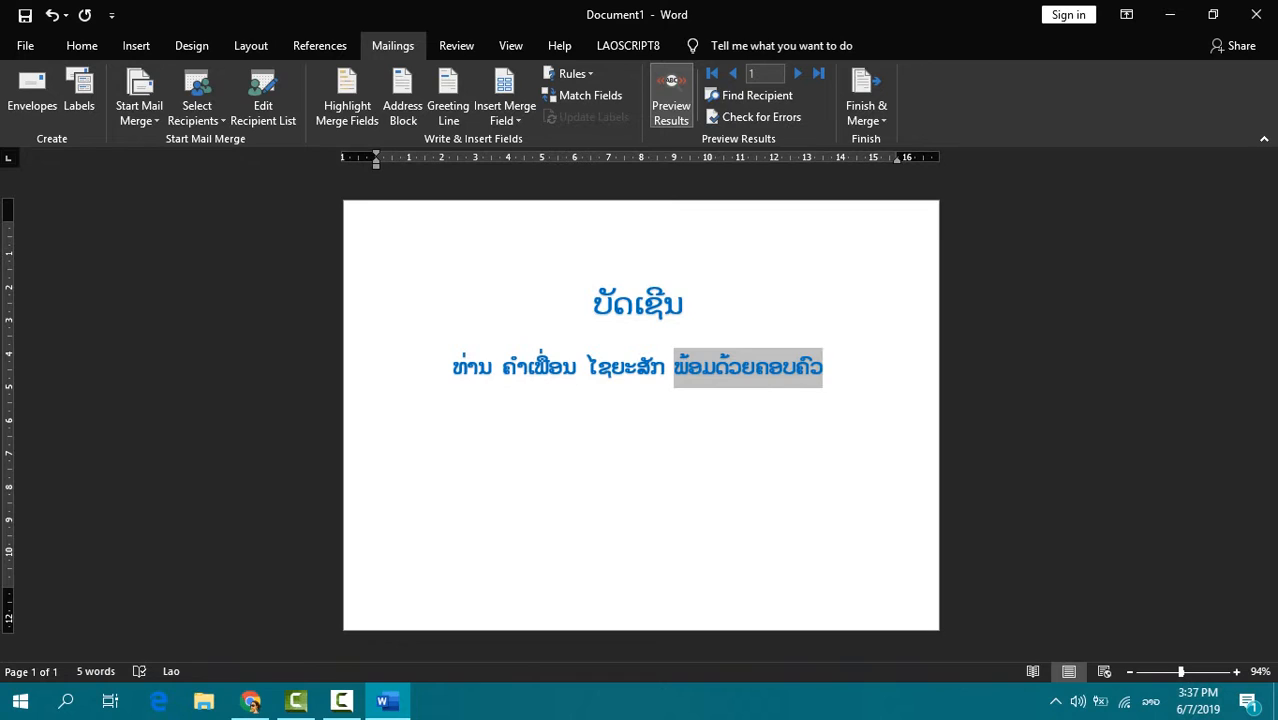
pyautogui.click(671, 95)
pyautogui.click(671, 95)
pyautogui.click(671, 95)
# Go to the last recipient record, preview its merged text on the envelope and return to the field codes
pyautogui.click(818, 73)
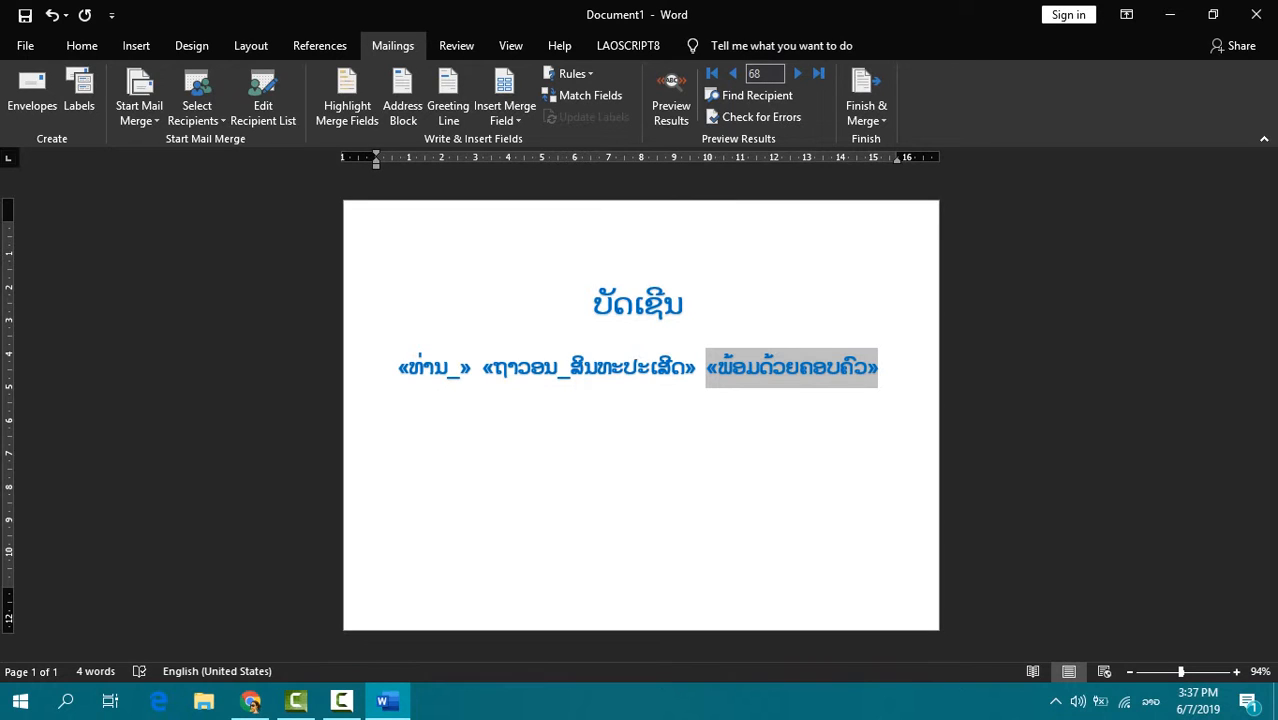
pyautogui.click(732, 73)
pyautogui.click(818, 73)
pyautogui.click(711, 73)
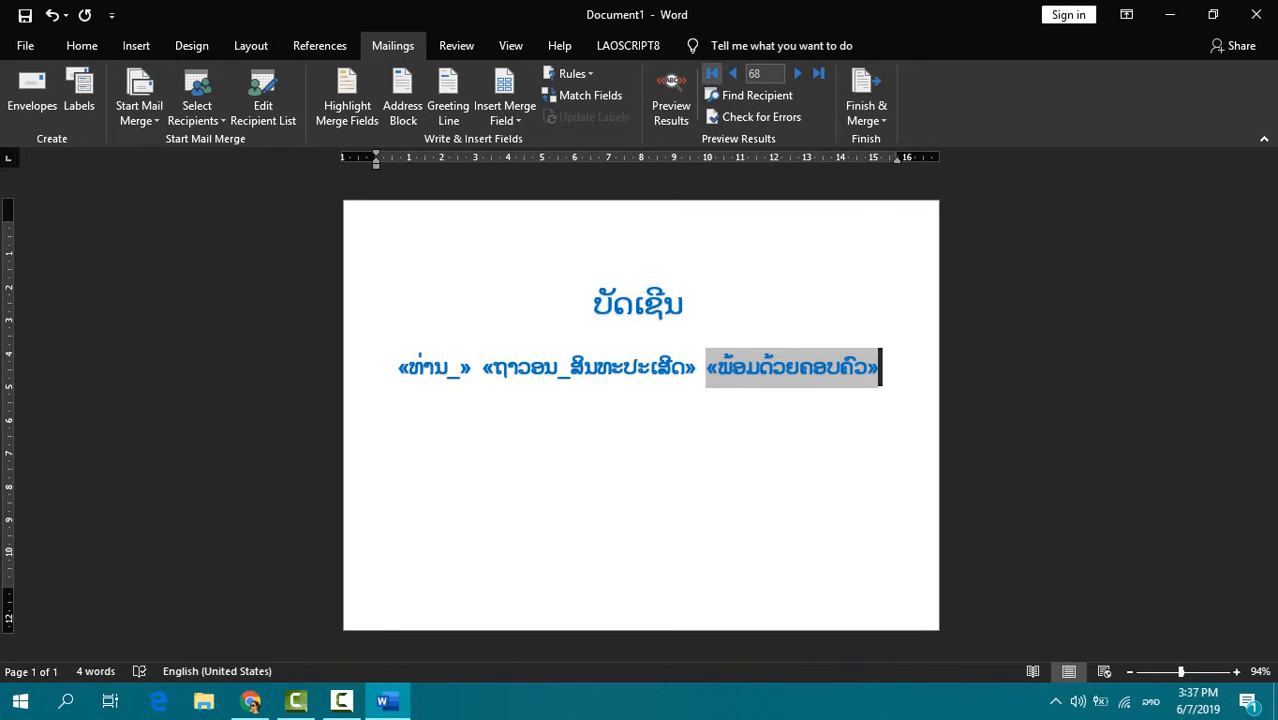
pyautogui.click(818, 73)
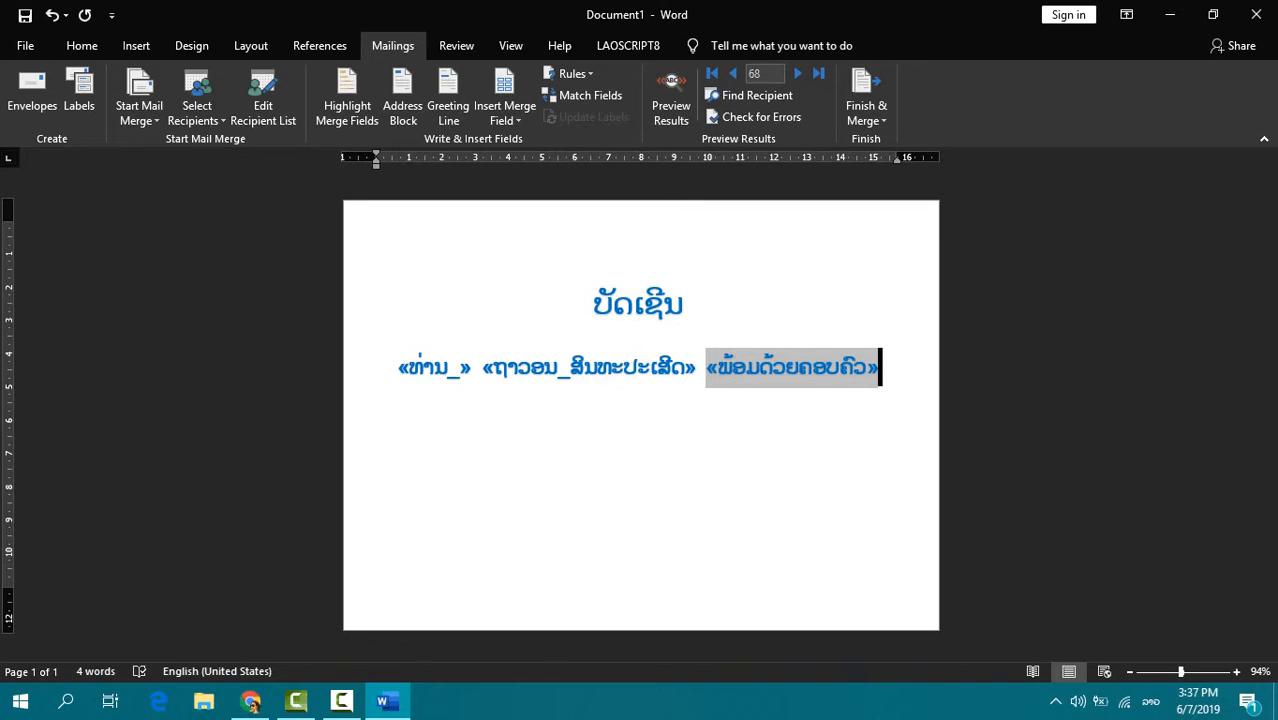
pyautogui.click(671, 92)
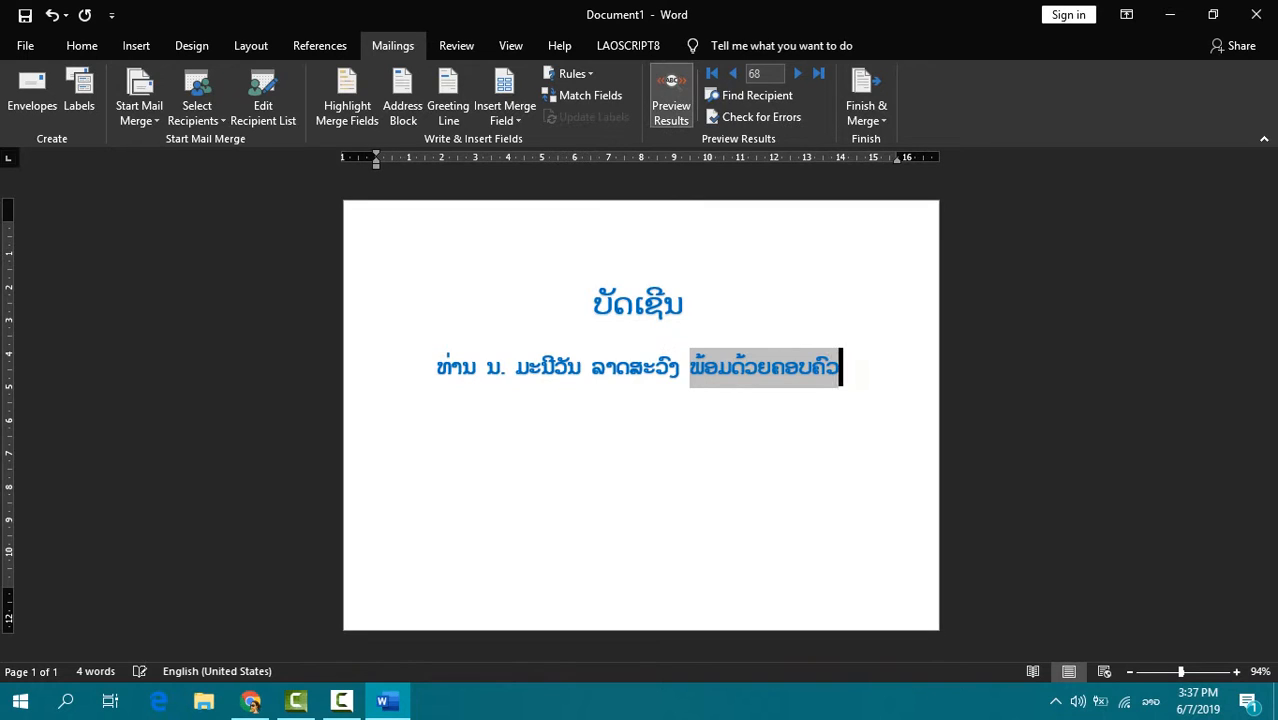
pyautogui.click(671, 92)
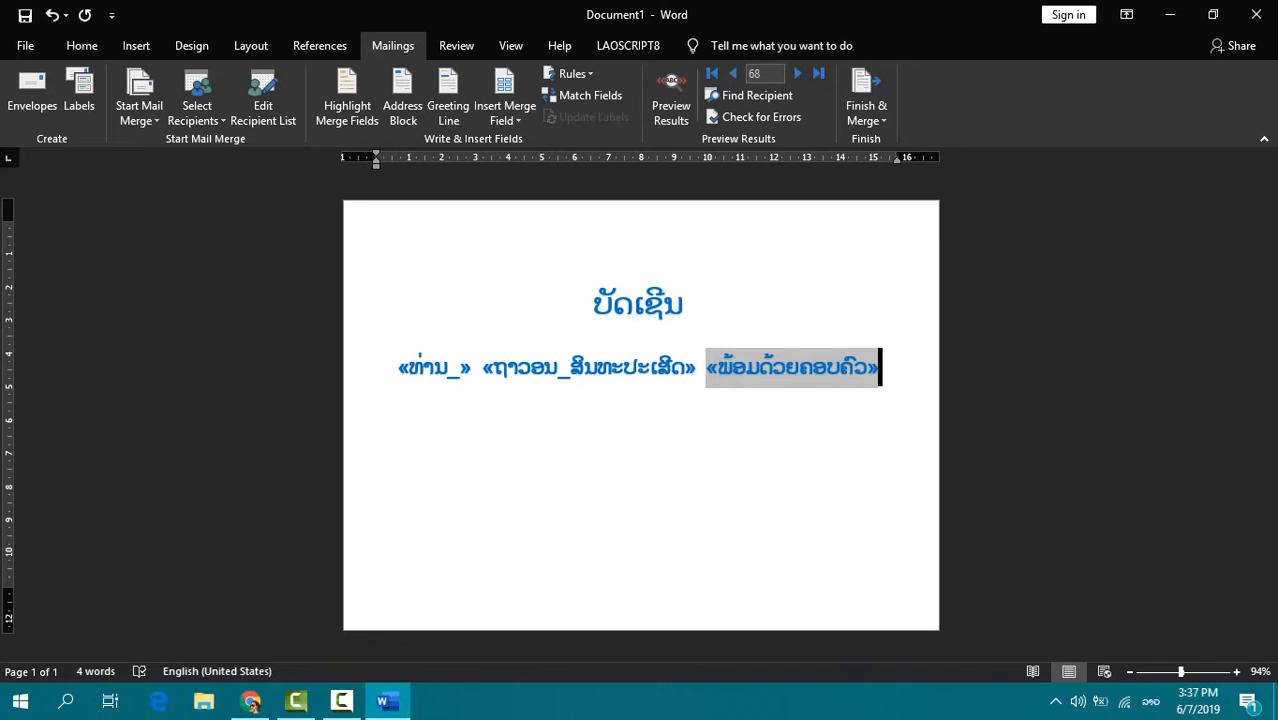
# Check the envelope's print preview and settings, and return to the document without printing
pyautogui.click(709, 367)
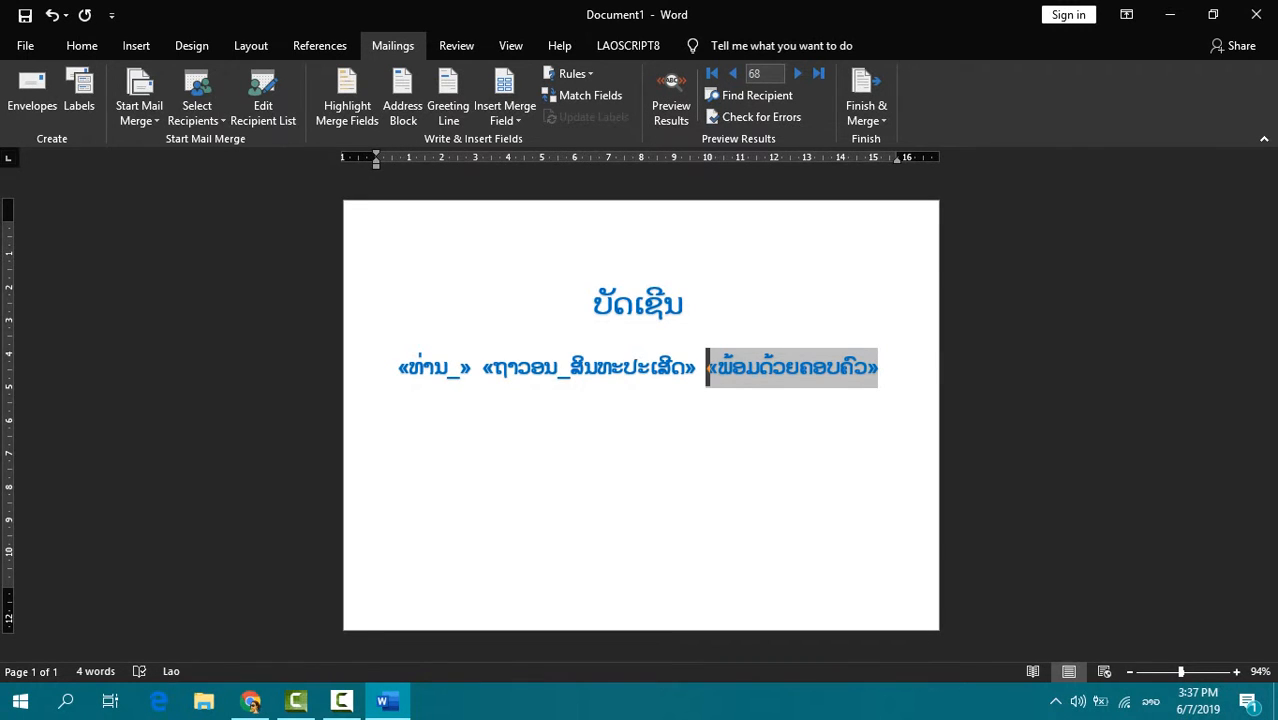
pyautogui.hotkey('ctrl', 'p')
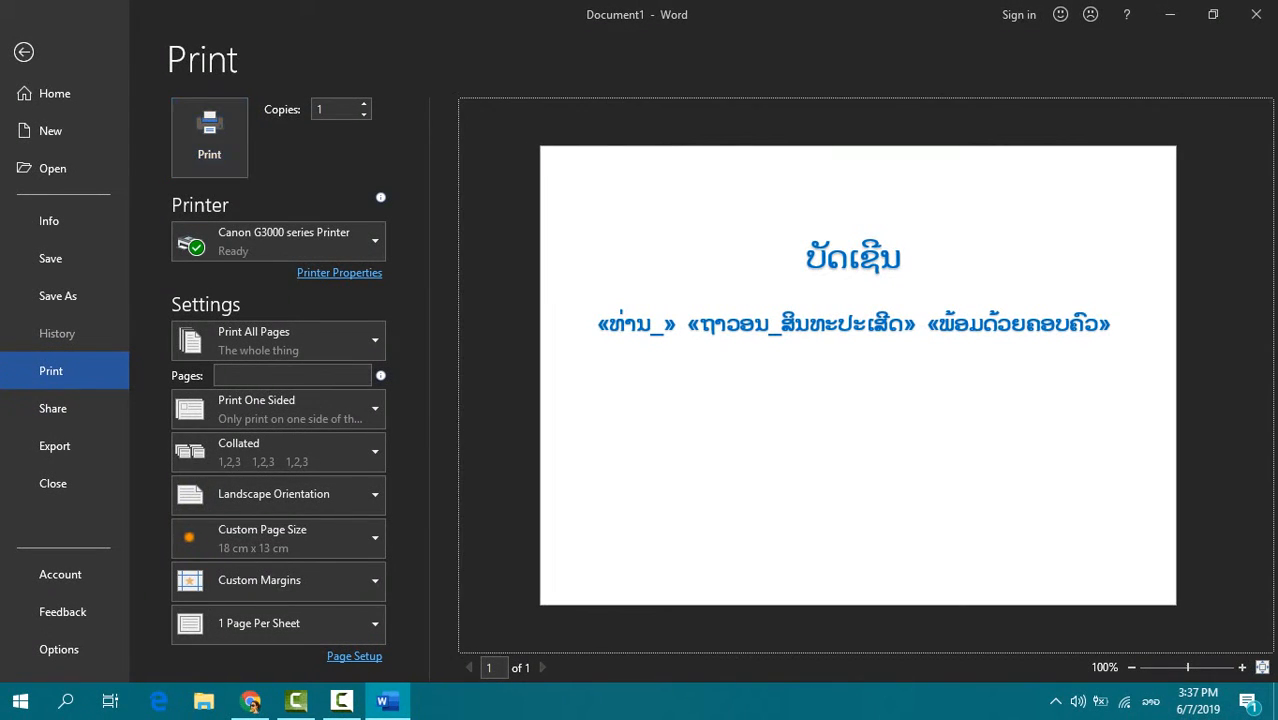
pyautogui.press('Escape')
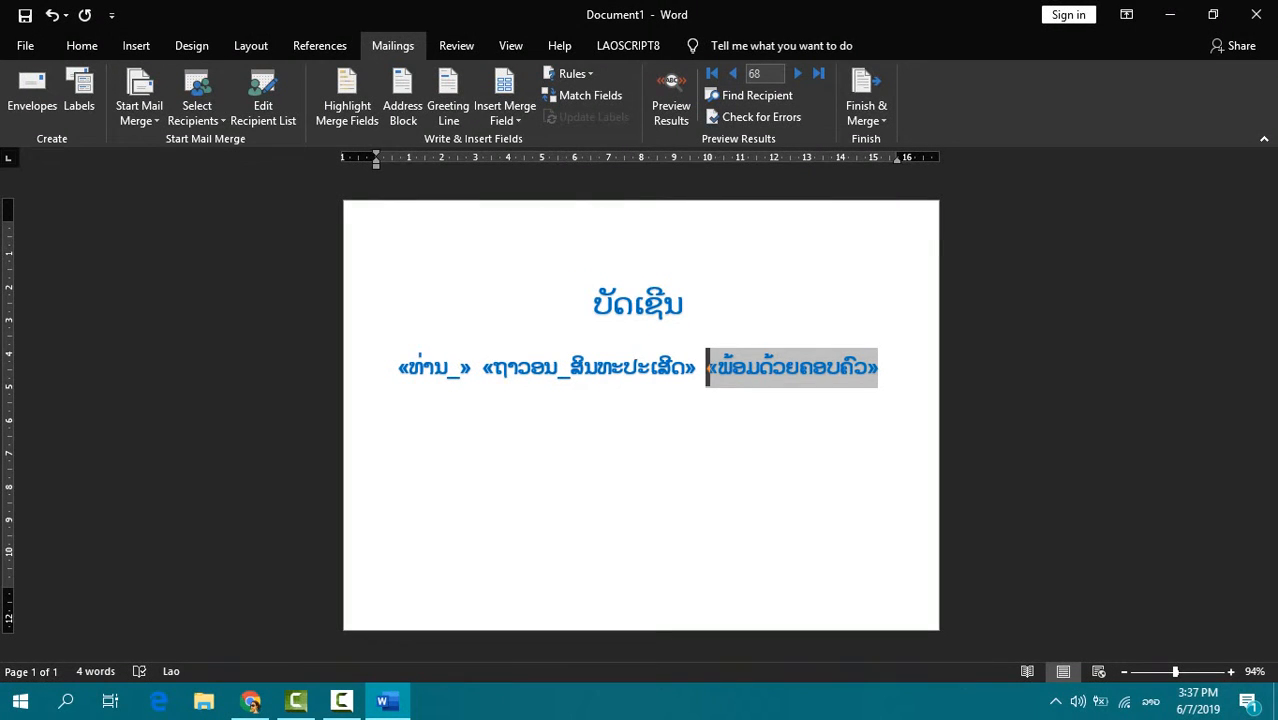
# Examine the record choices for merging to the printer (All, Current record, From–To) and cancel without printing
pyautogui.click(866, 112)
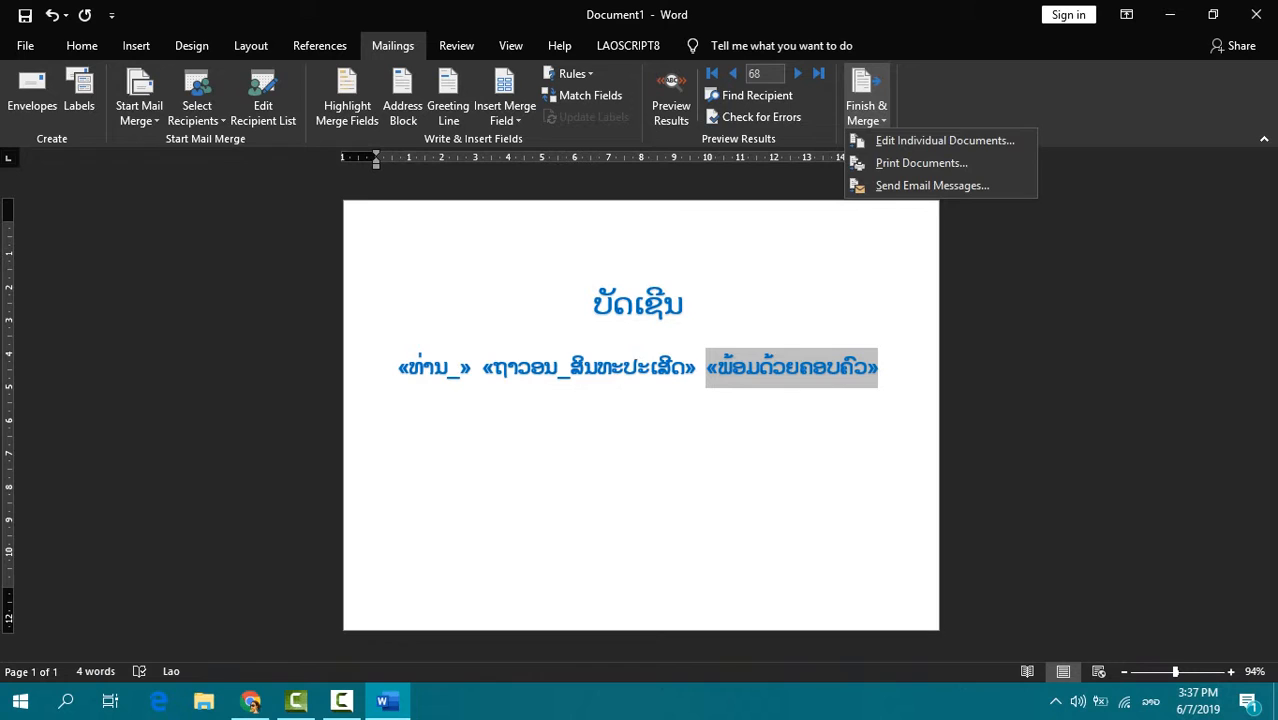
pyautogui.click(921, 163)
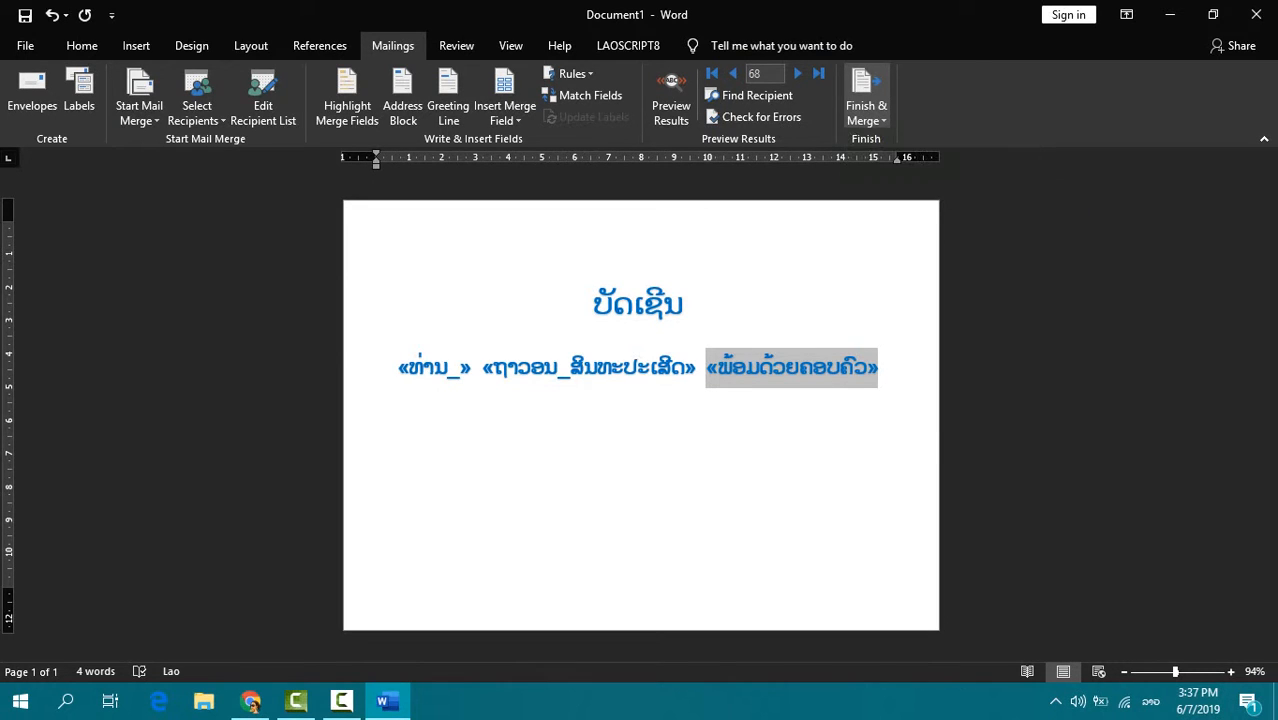
pyautogui.moveTo(920, 295); pyautogui.dragTo(936, 209)
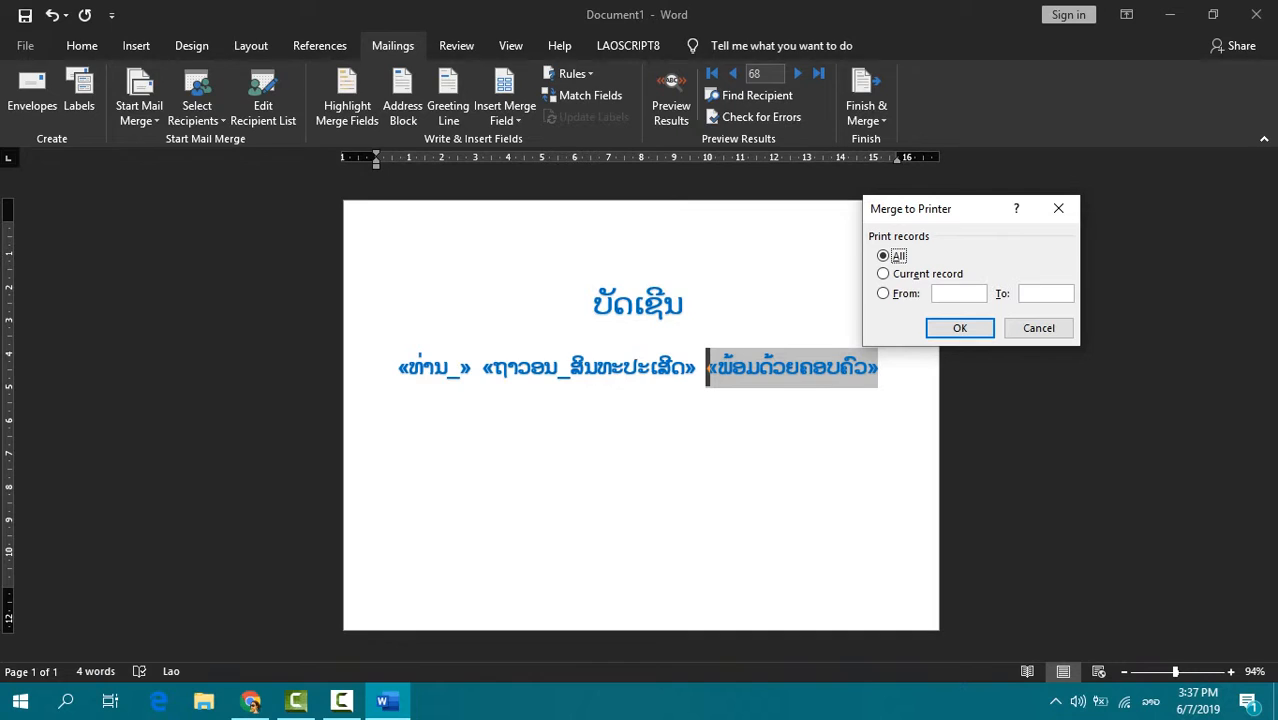
pyautogui.press('Tab')
pyautogui.press('Tab')
pyautogui.hotkey('alt', 'e')
pyautogui.press('Tab')
pyautogui.hotkey('alt', 'f')
pyautogui.hotkey('alt', 'a')
pyautogui.click(1038, 328)
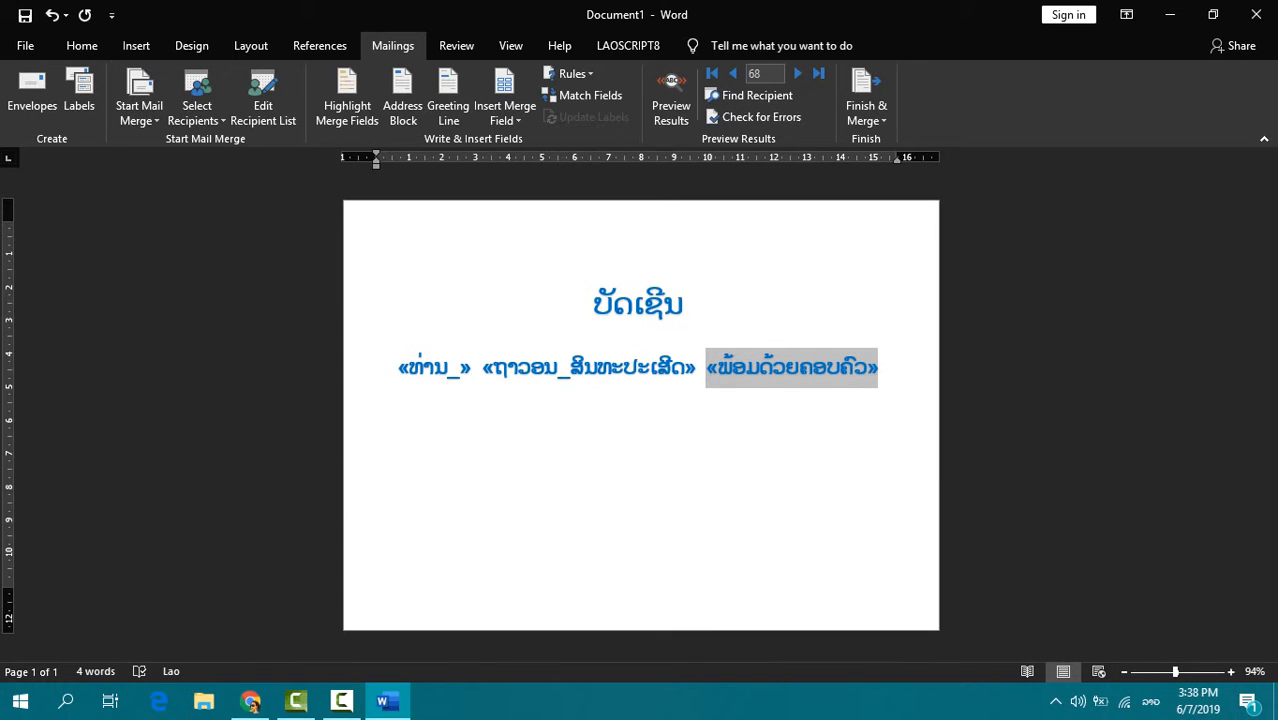
pyautogui.press('super+Left')
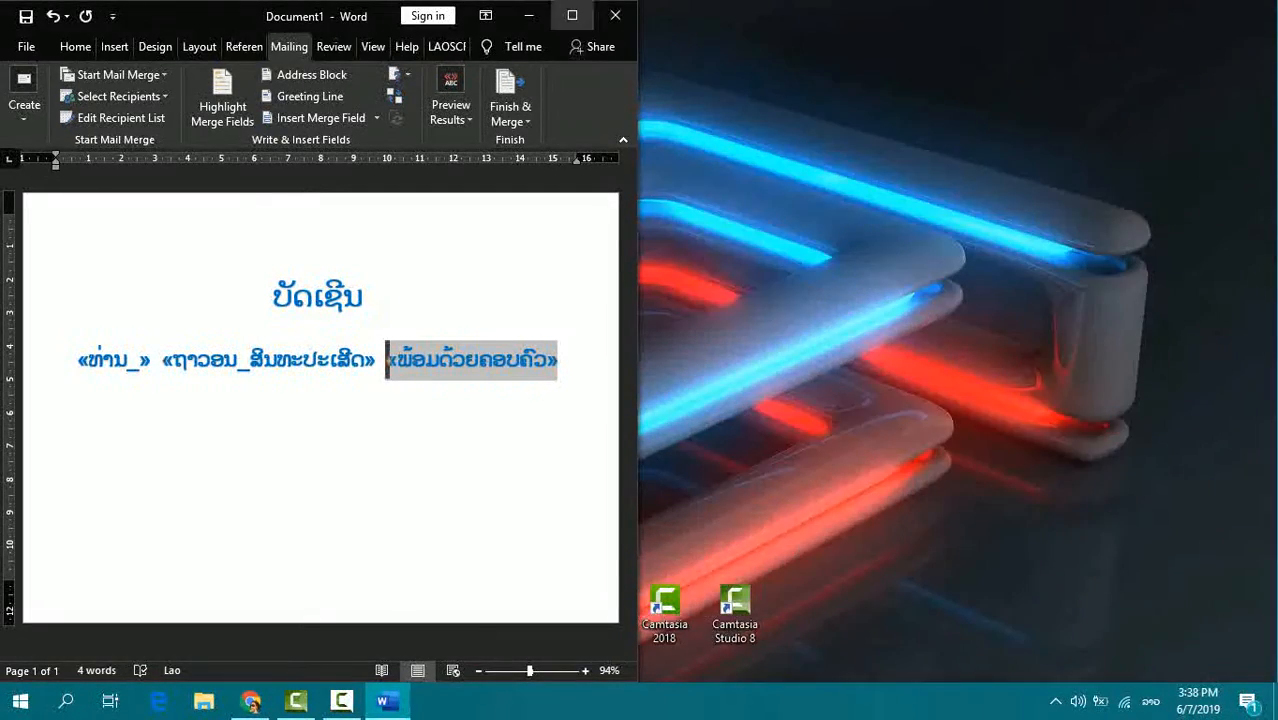
pyautogui.click(572, 15)
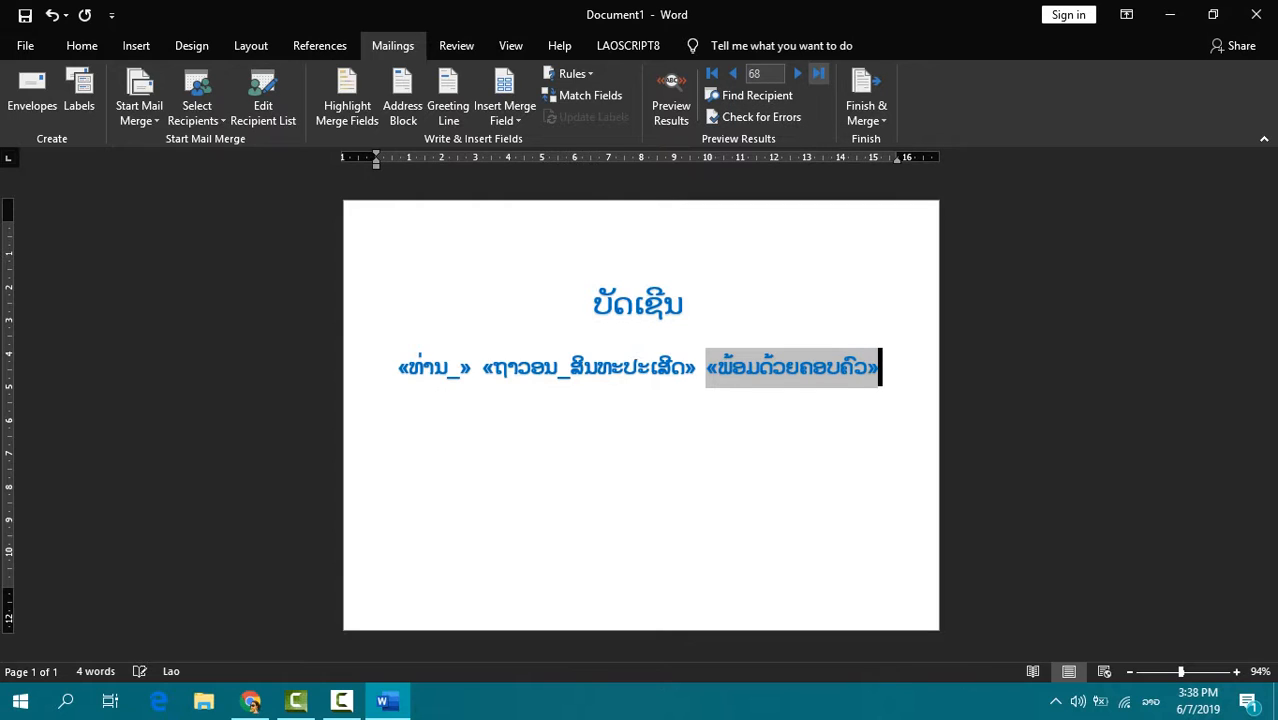
# Start saving the envelope document
pyautogui.click(880, 367)
pyautogui.click(761, 367)
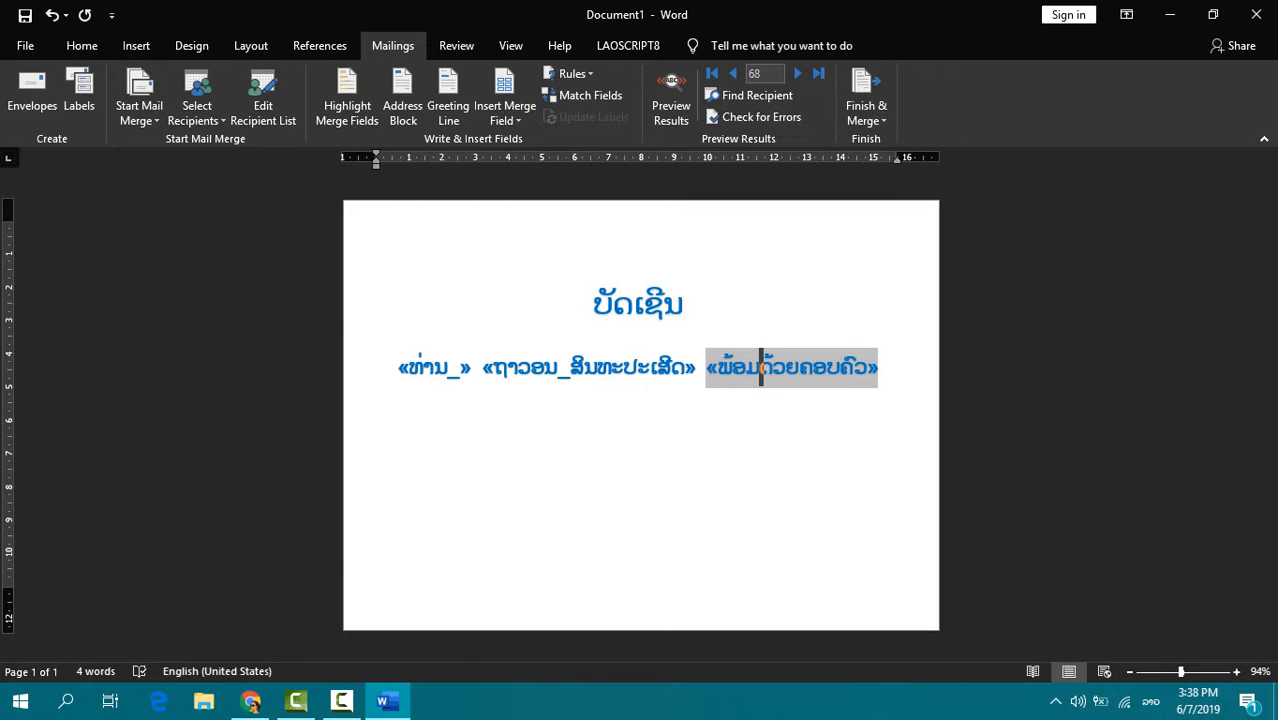
pyautogui.click(25, 15)
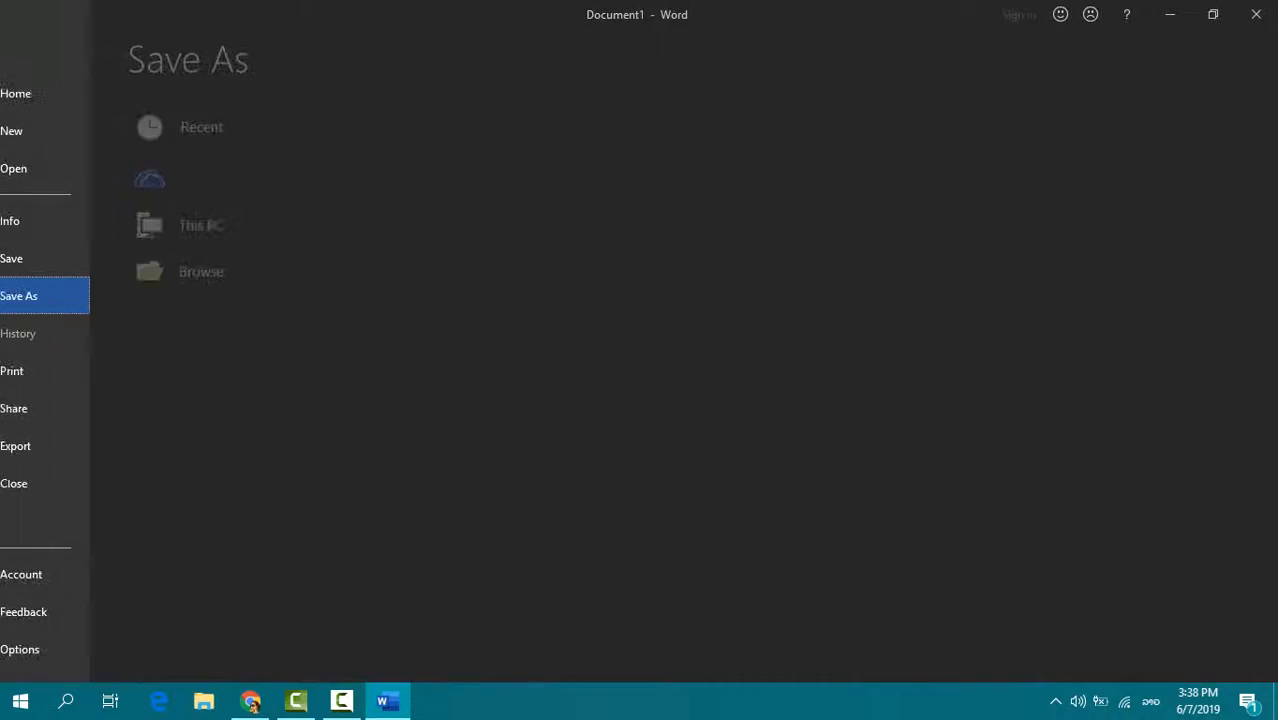